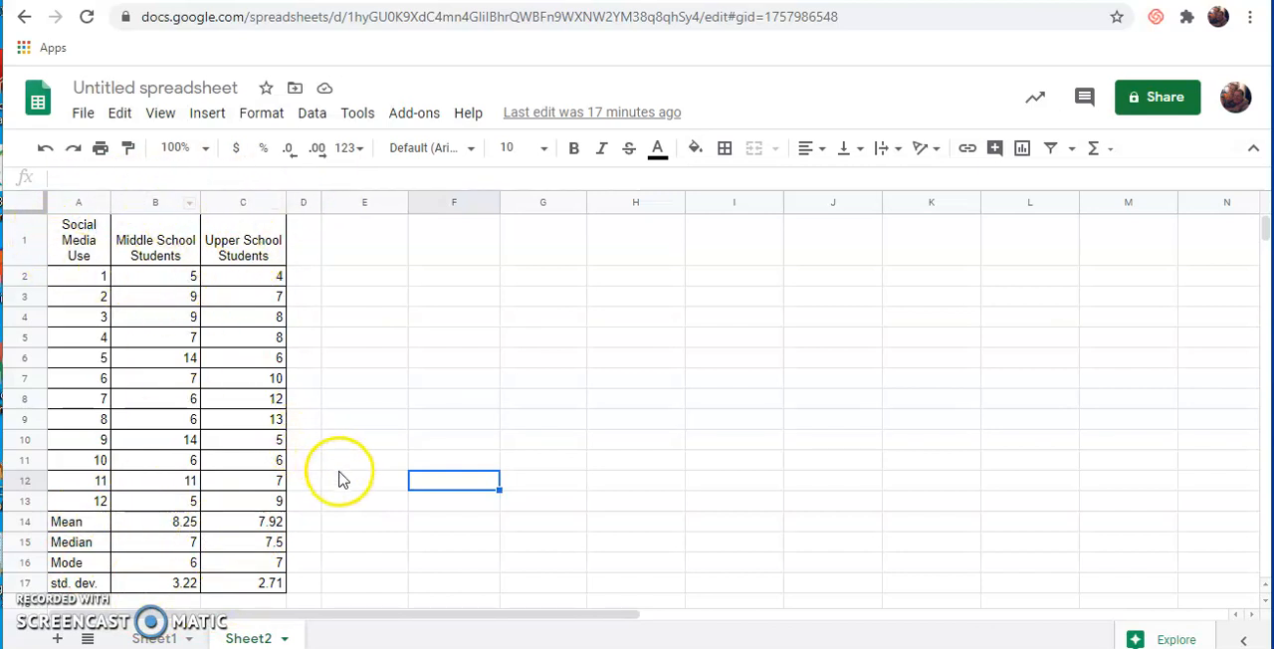
- Enter =A14 in cell E14 and fill the reference across and down to G17 to replicate the summary statistics
click(363, 526)
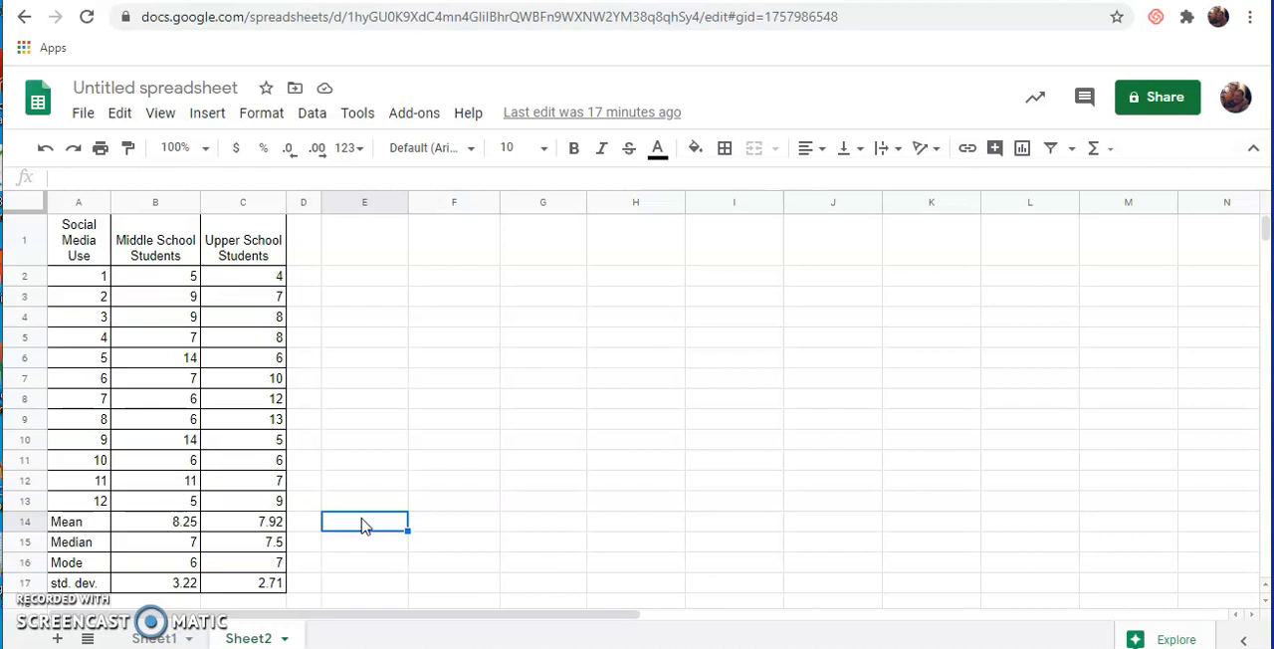
text(=)
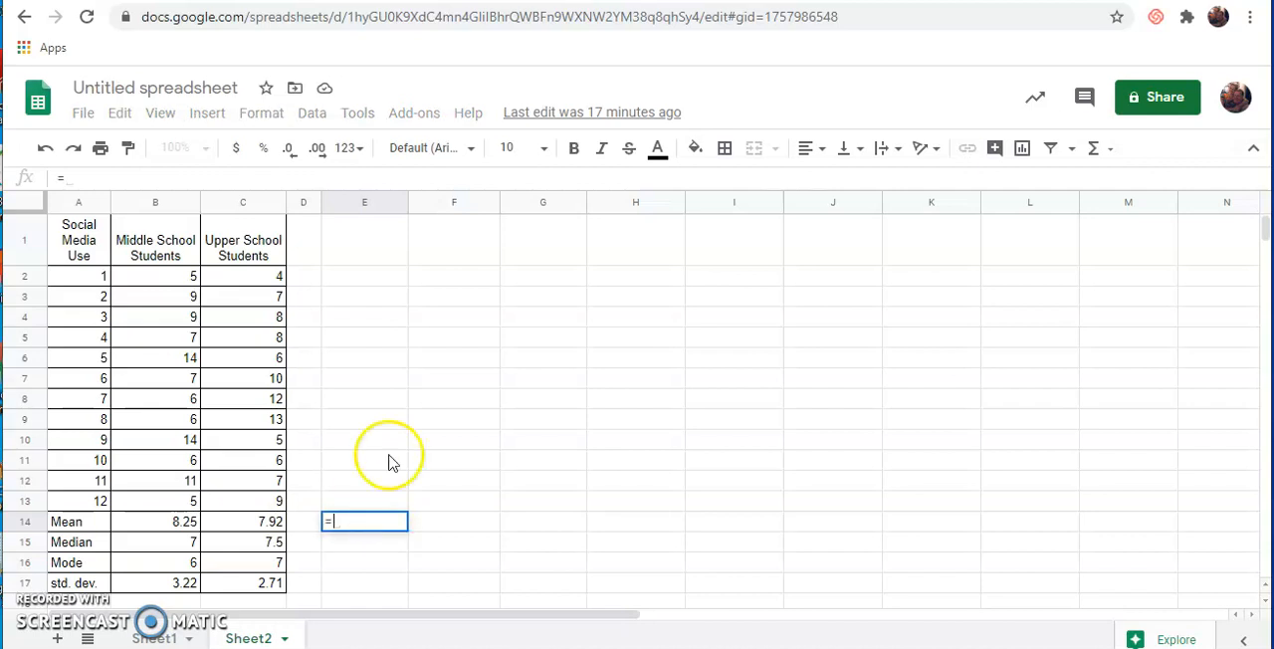
click(69, 521)
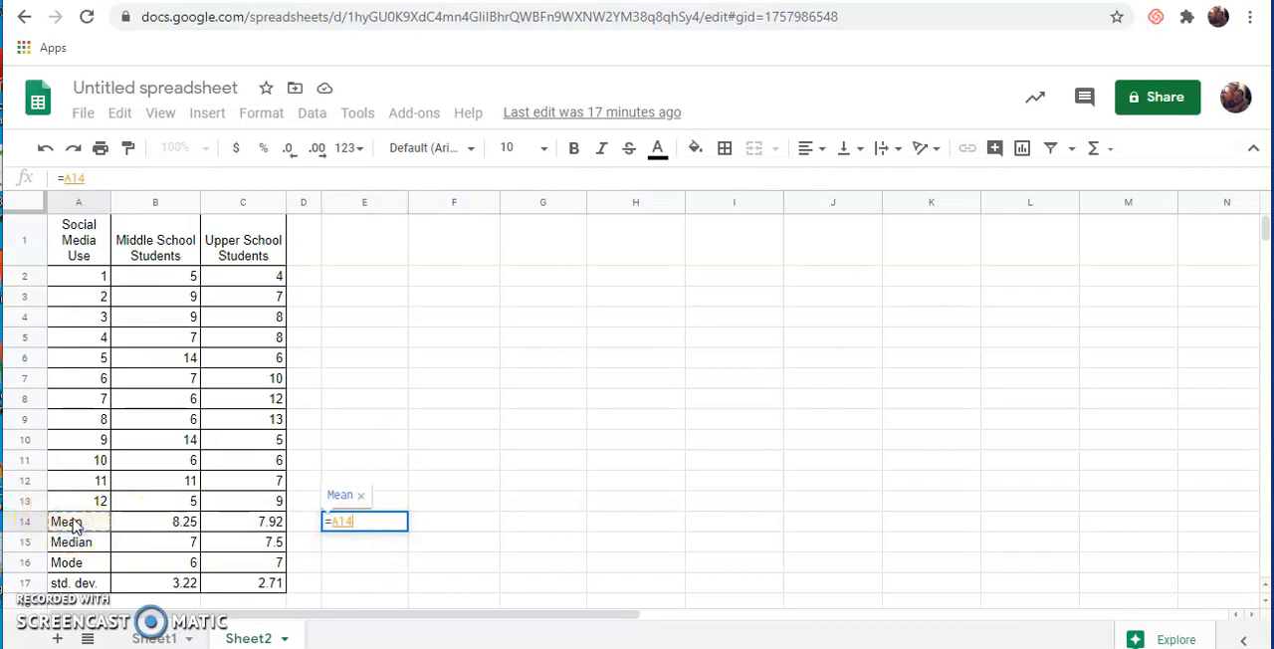
key(Return)
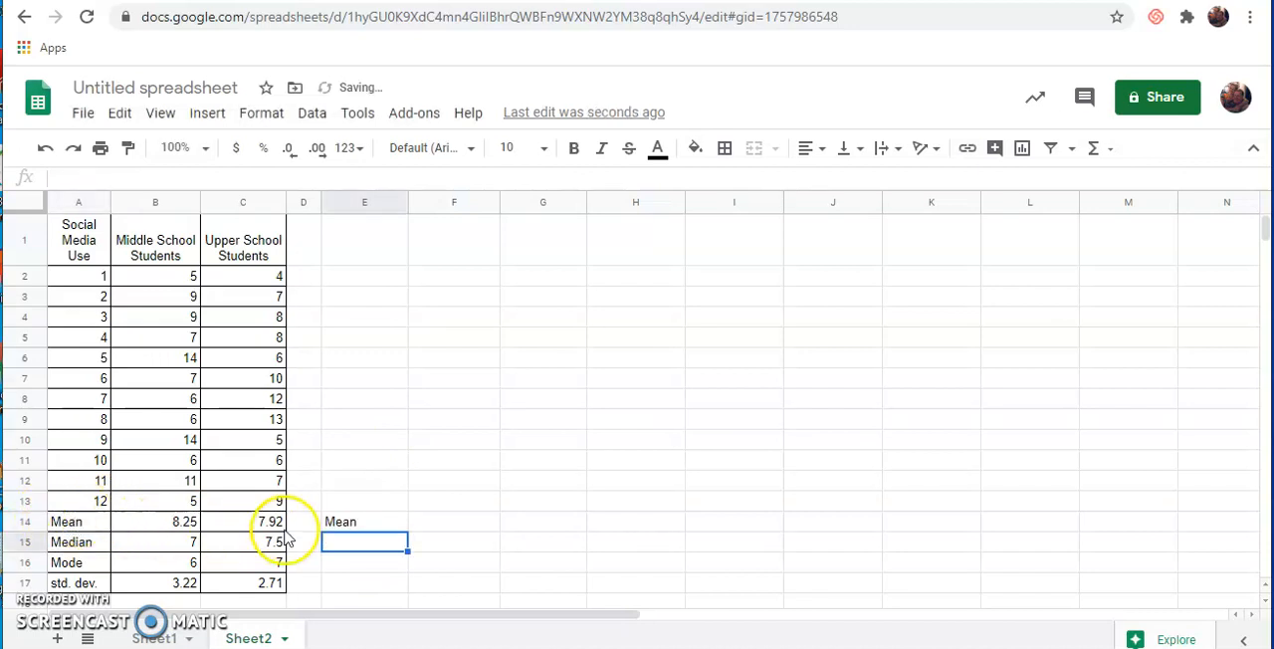
click(338, 524)
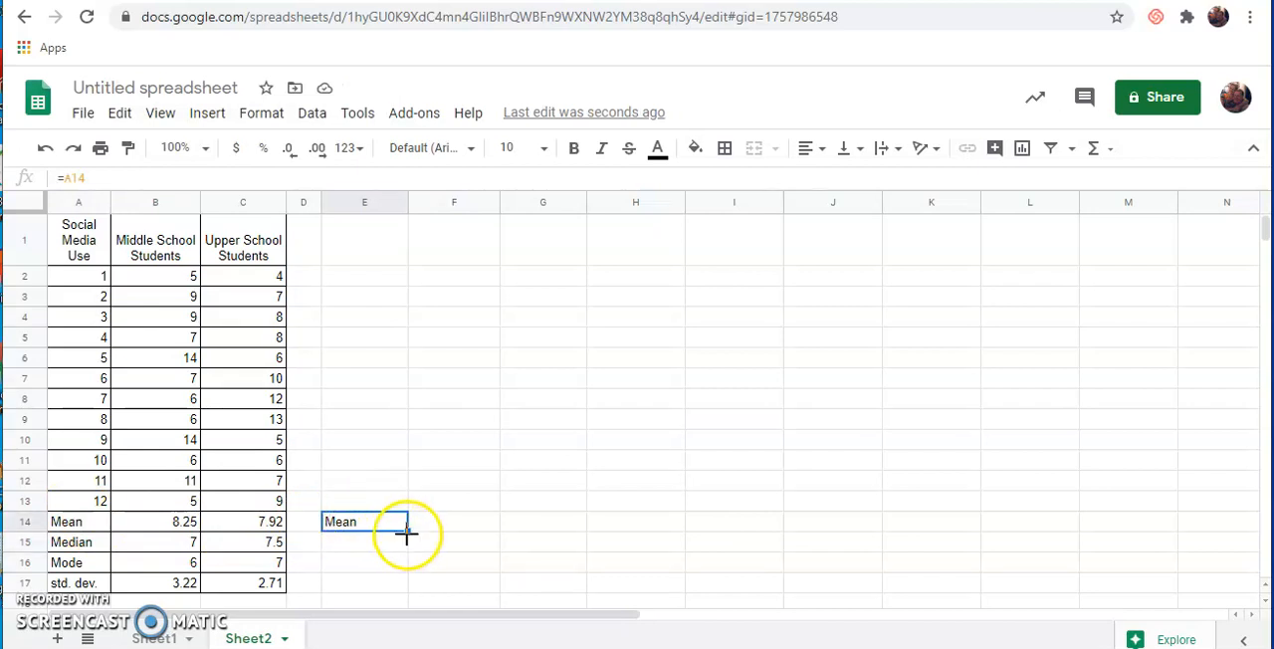
drag(406, 532, 543, 593)
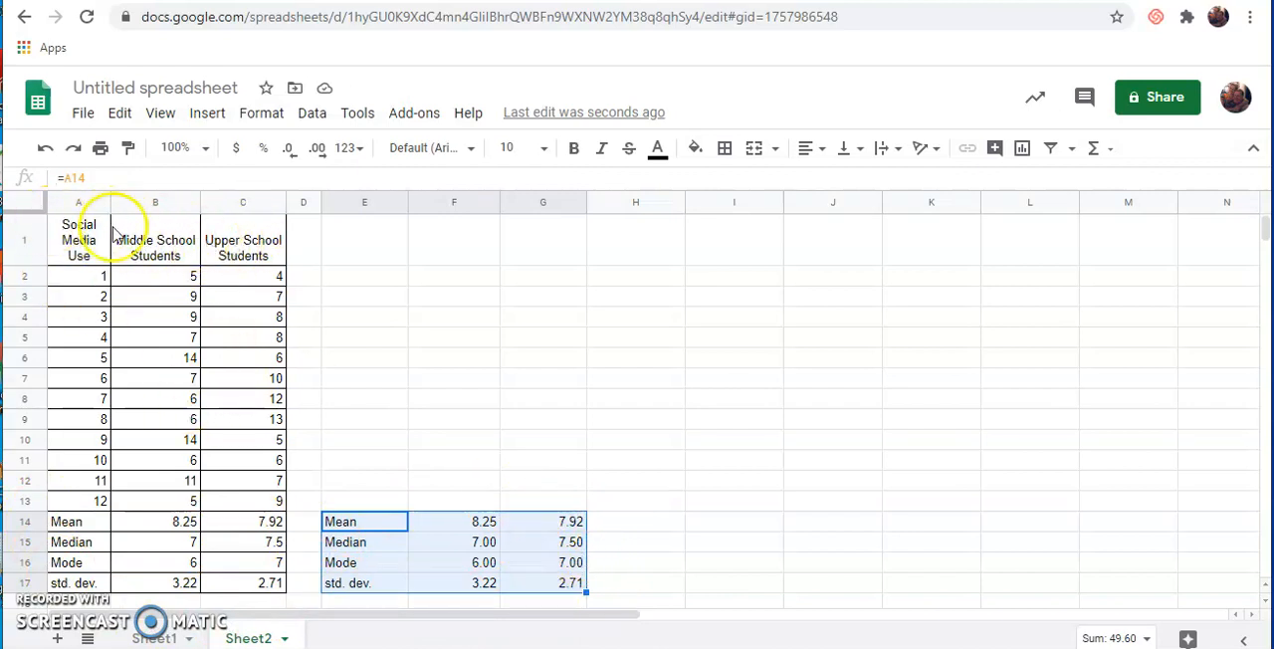
- Enter =A1 in cell E13 and fill it across to G13 to head the summary table
click(346, 497)
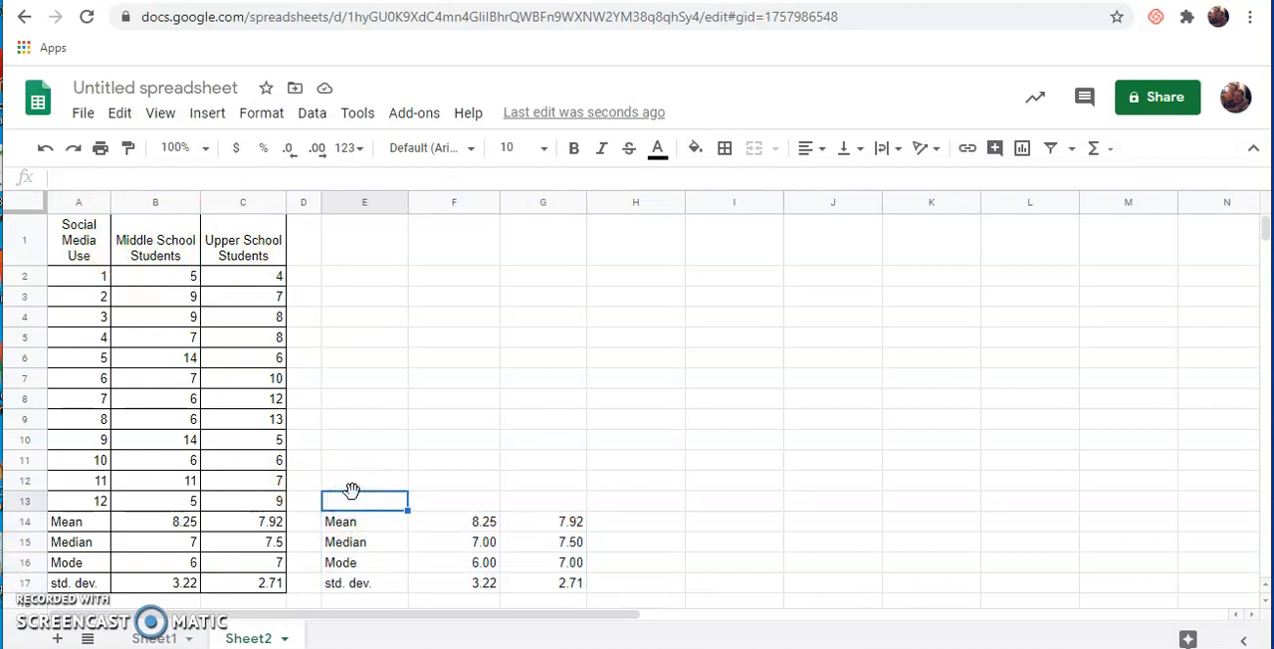
text(=)
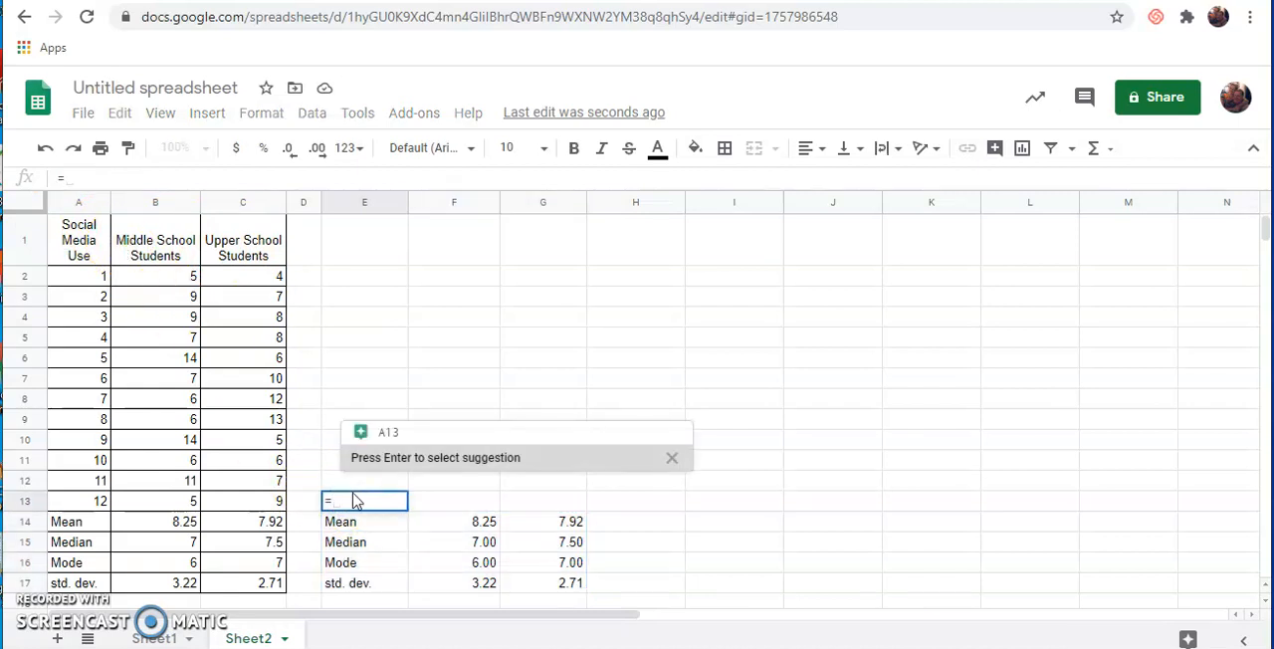
click(80, 249)
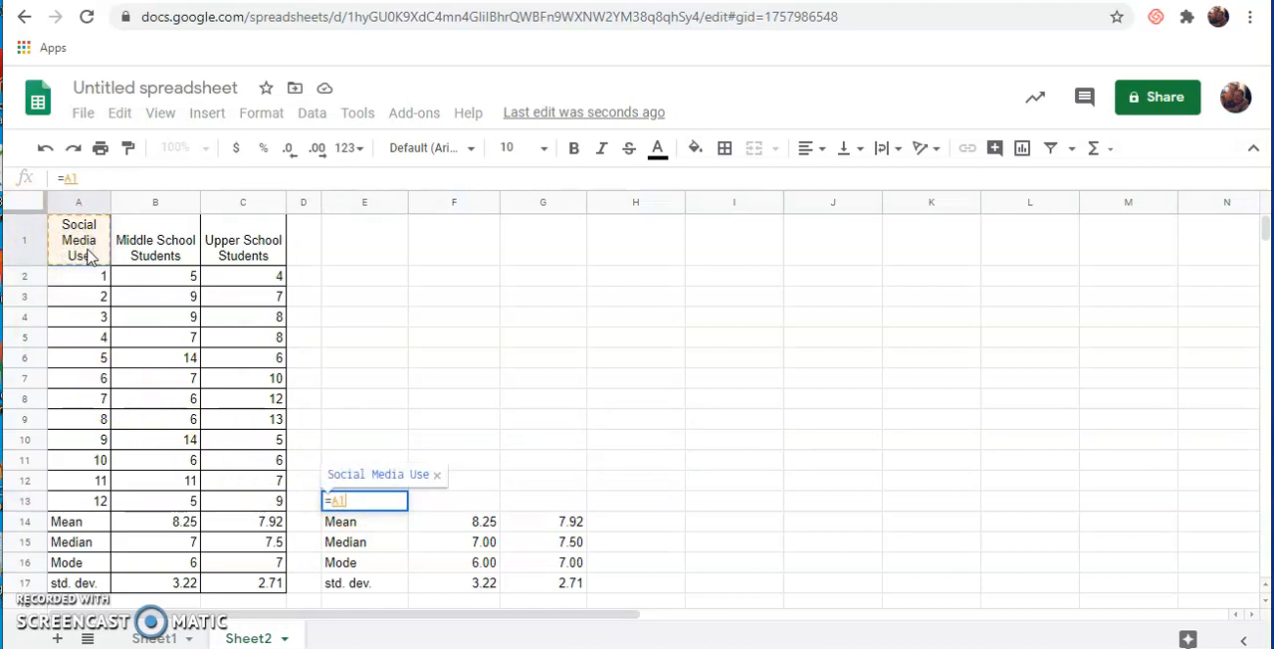
key(Return)
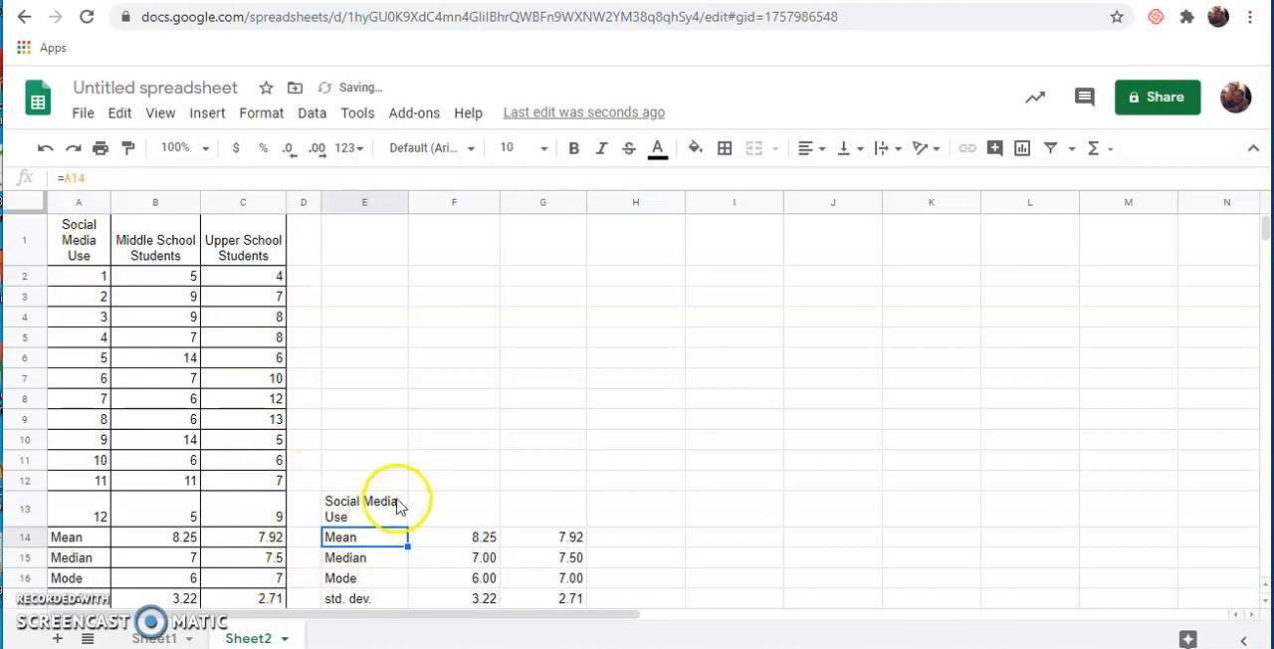
click(397, 505)
drag(407, 525, 538, 524)
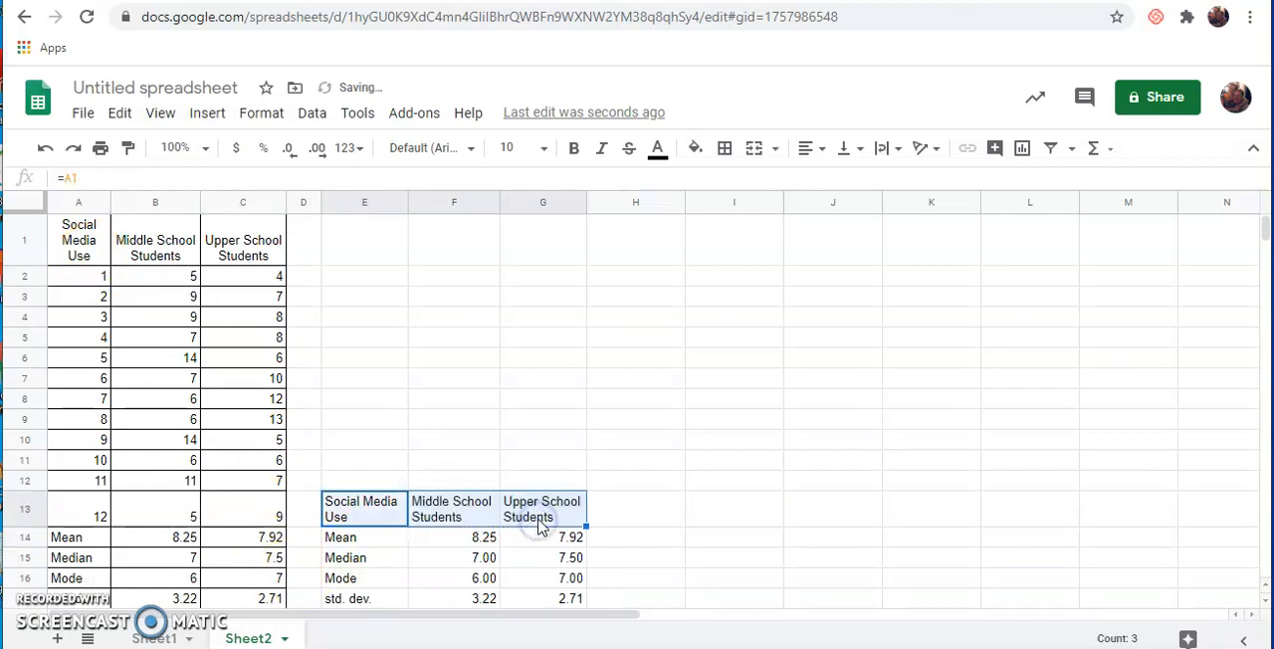
- Apply all borders to the summary table in E13:G17
drag(364, 509, 572, 604)
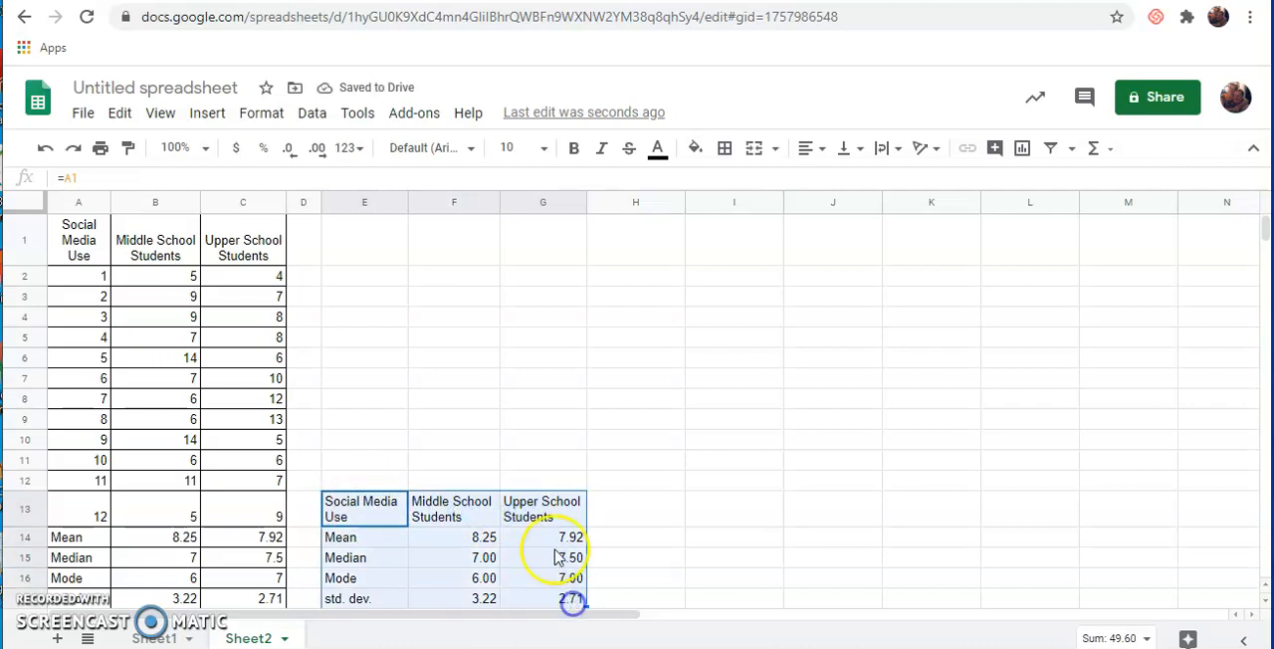
click(723, 148)
click(731, 187)
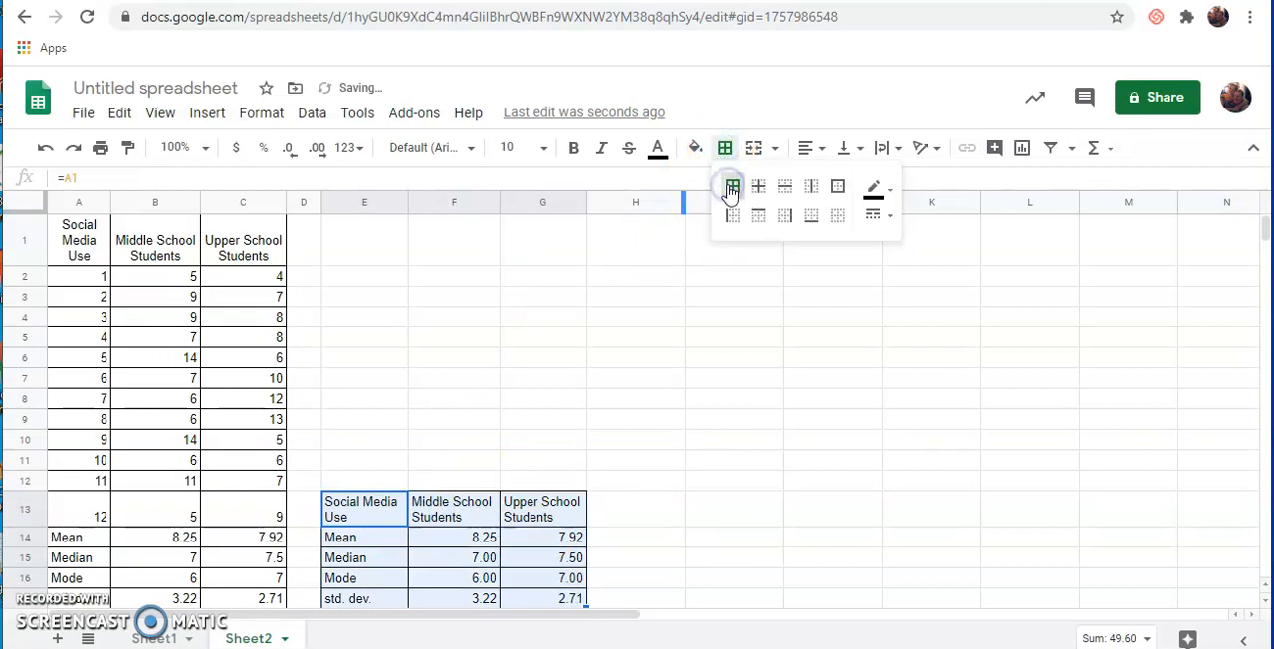
- Center the contents of the summary table E13:G17 horizontally
click(353, 508)
drag(408, 503, 560, 602)
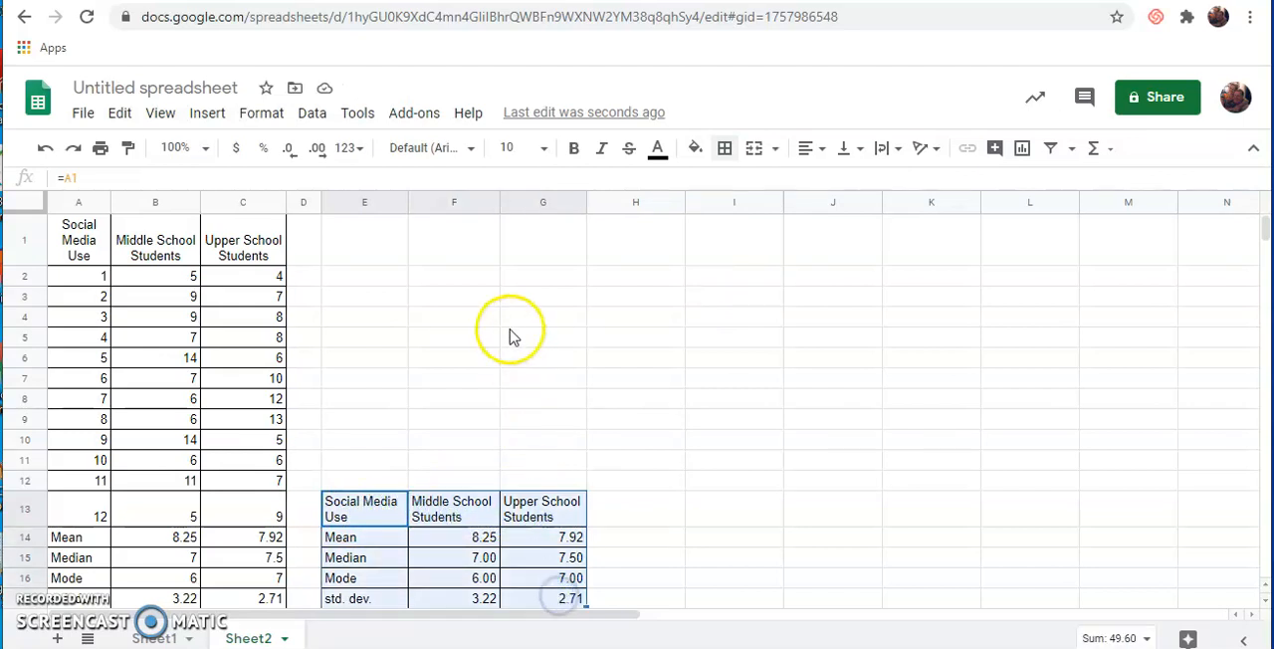
click(814, 148)
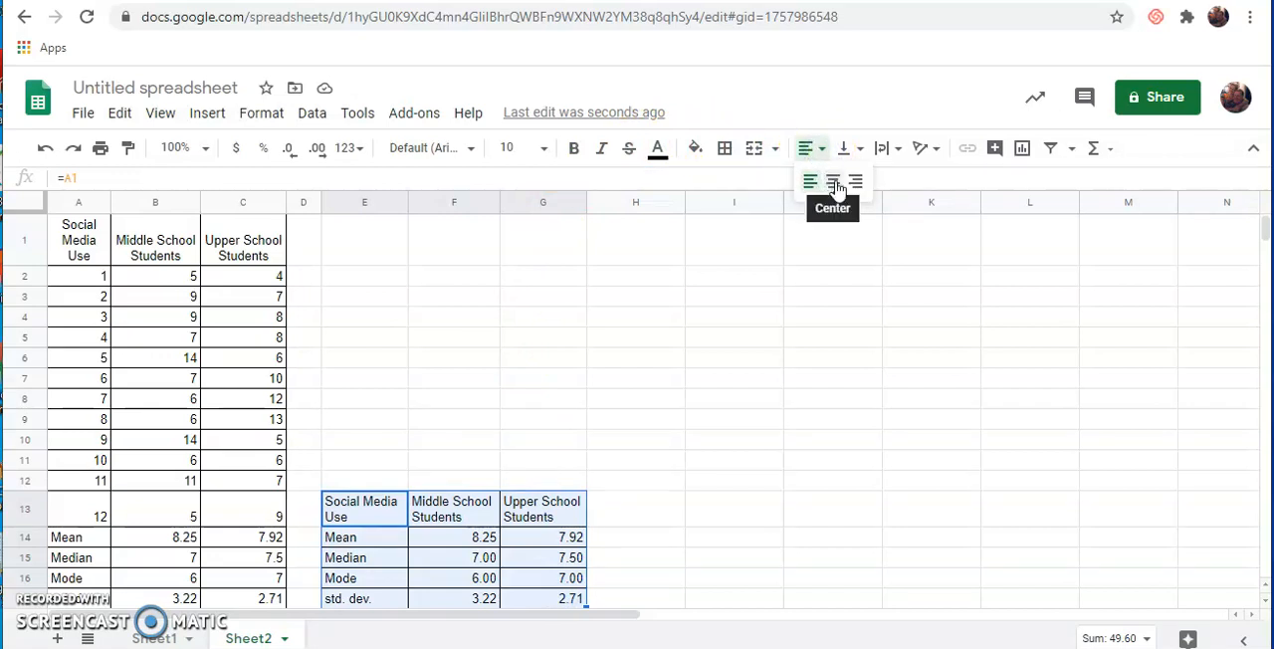
click(833, 184)
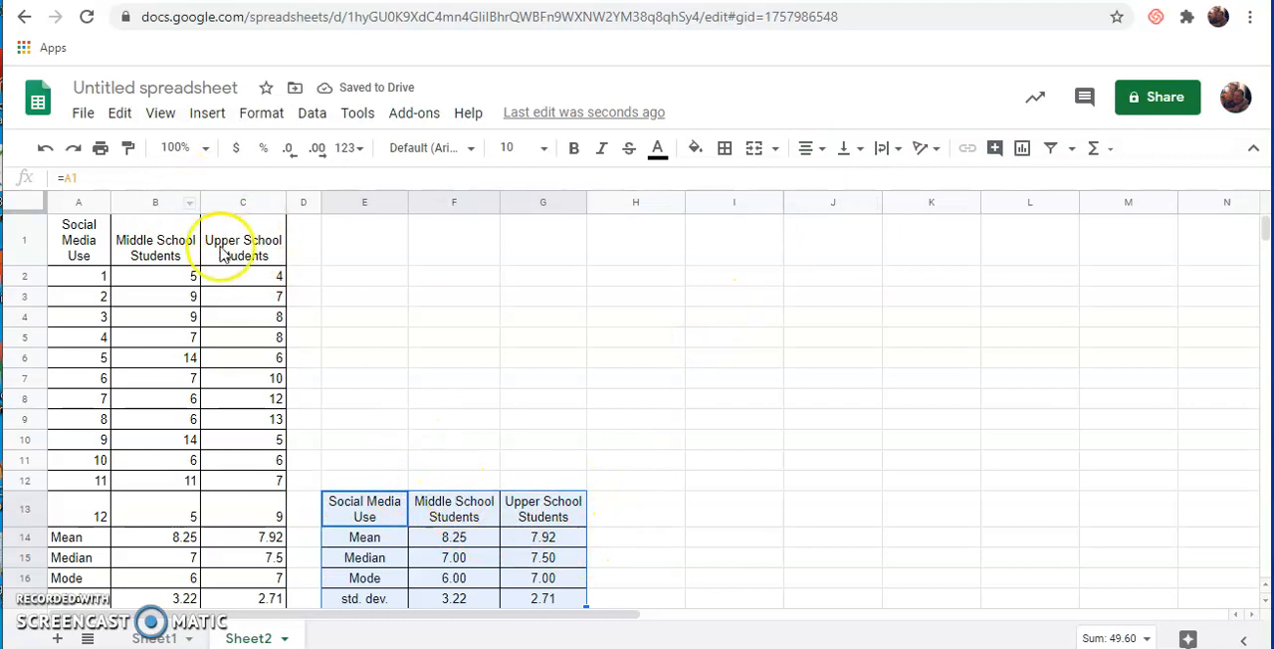
- Try overflow text wrapping on the Middle School Students heading in F13, and restore it to wrap
click(450, 512)
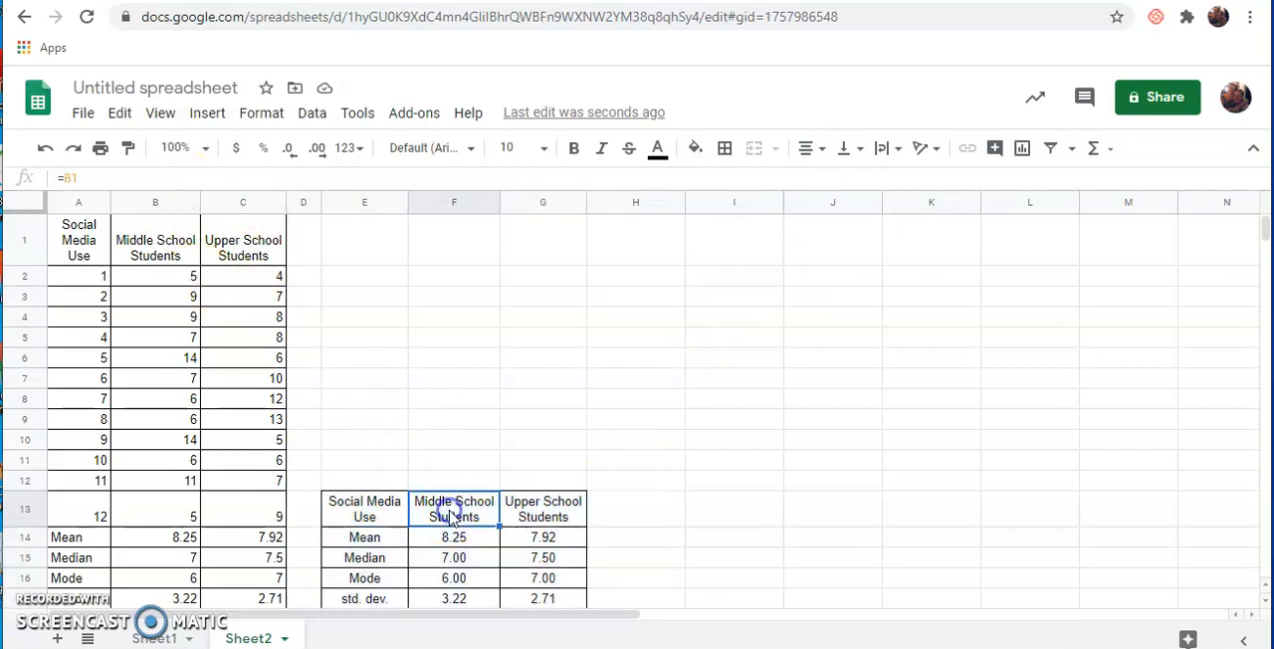
click(889, 149)
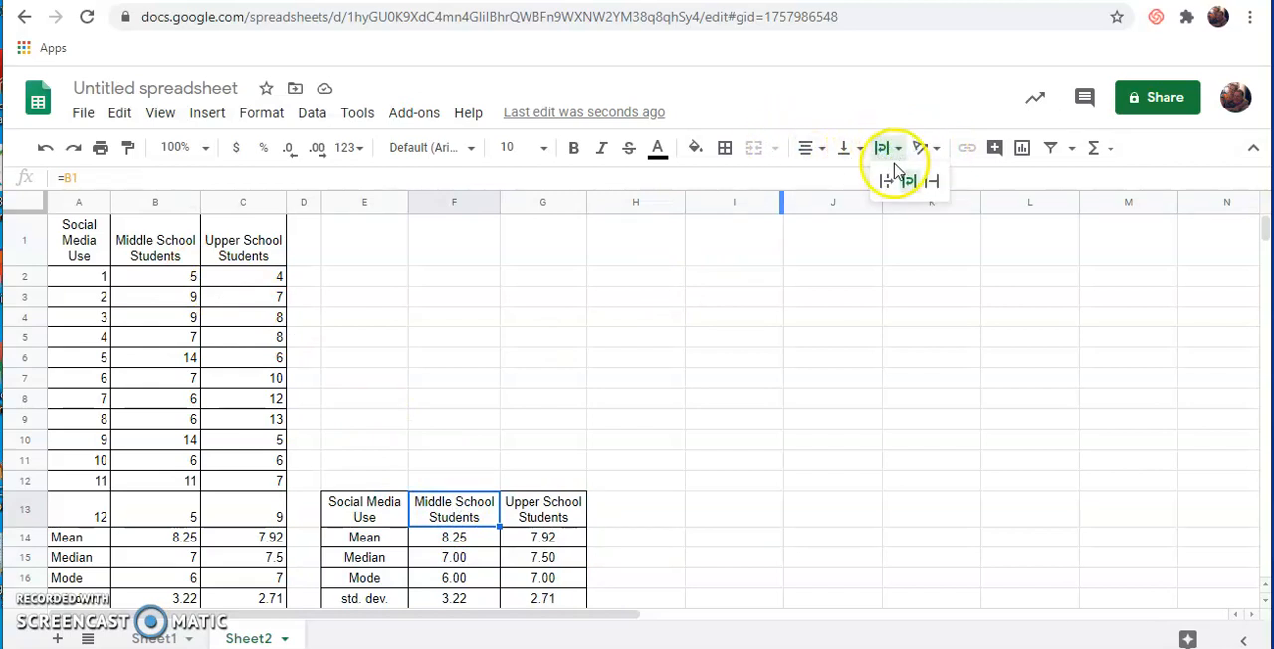
click(887, 180)
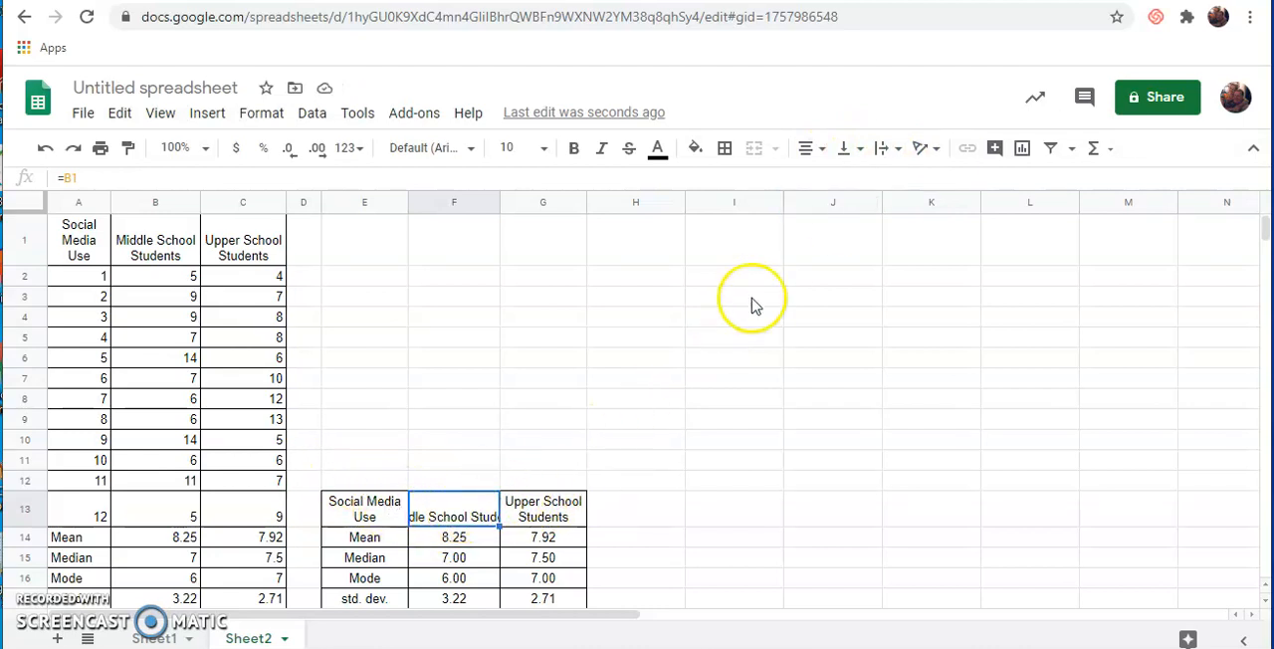
click(900, 150)
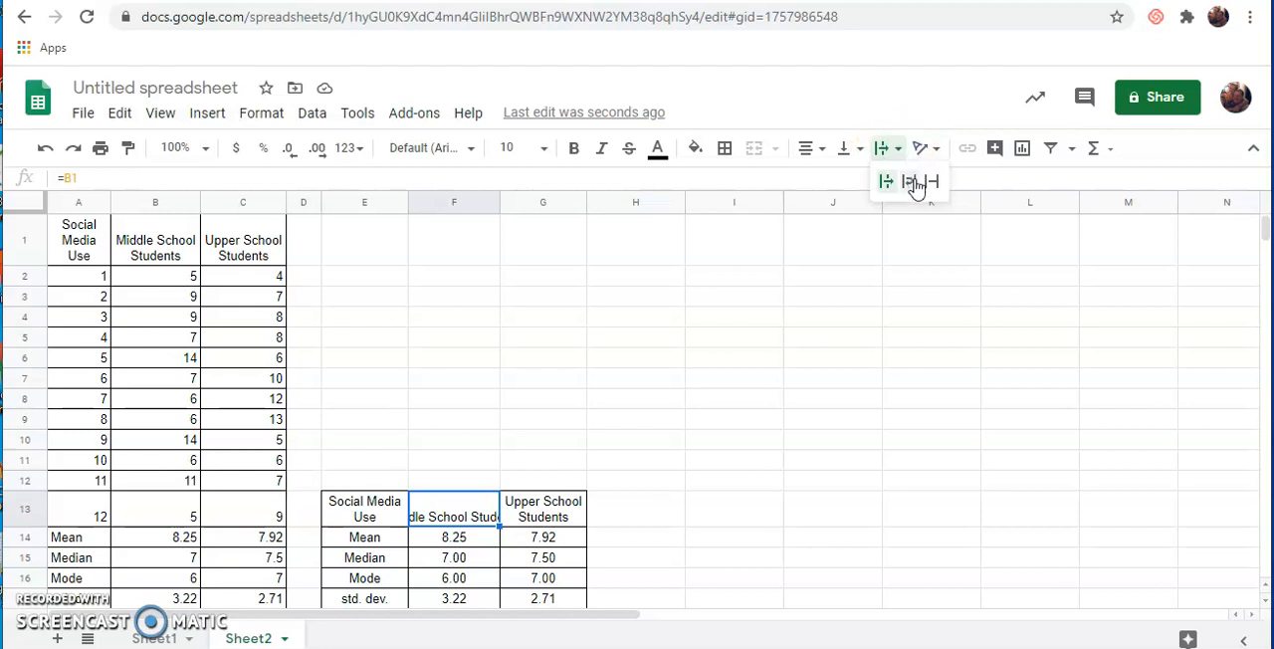
click(912, 186)
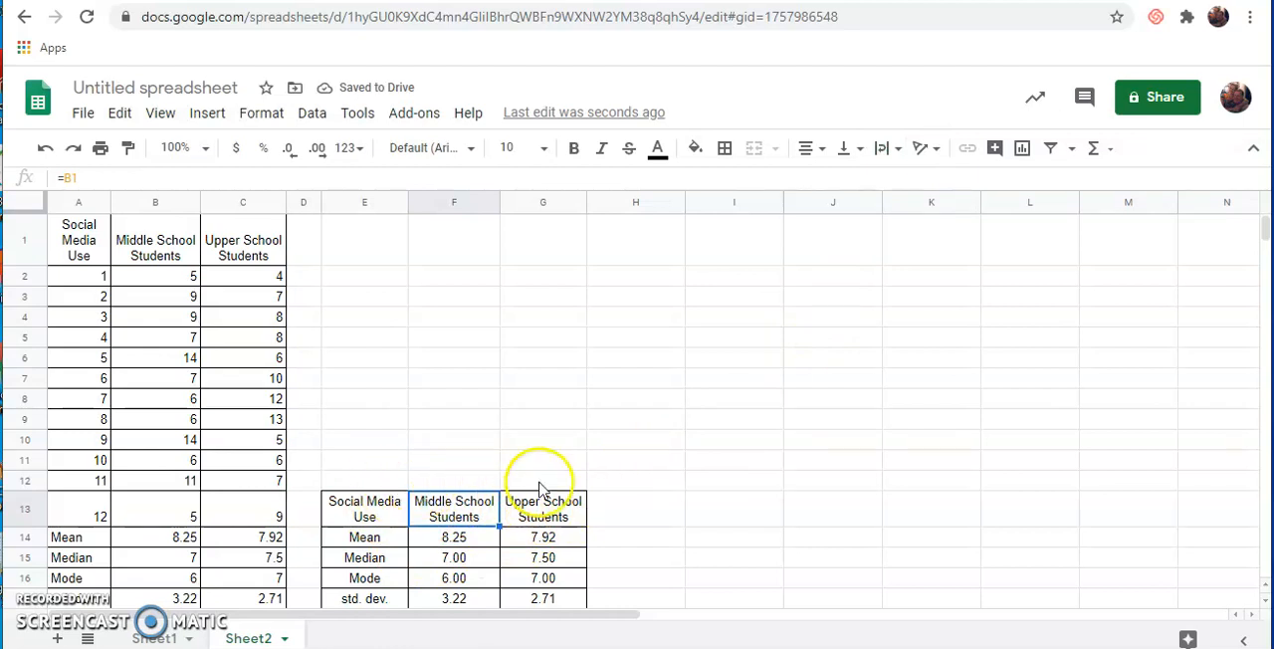
- Insert a column chart of the headings and Mean row, E13:G14, and move it clear of the original data table
scroll(575, 441, down, 1)
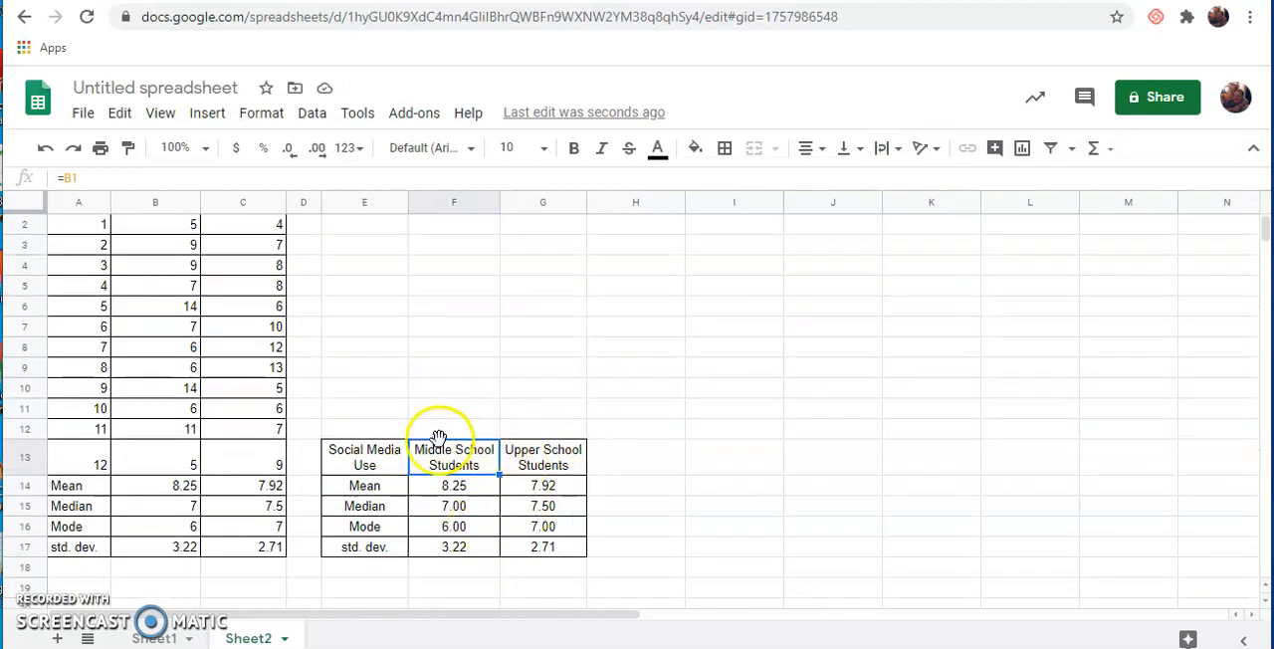
click(358, 460)
drag(359, 460, 553, 490)
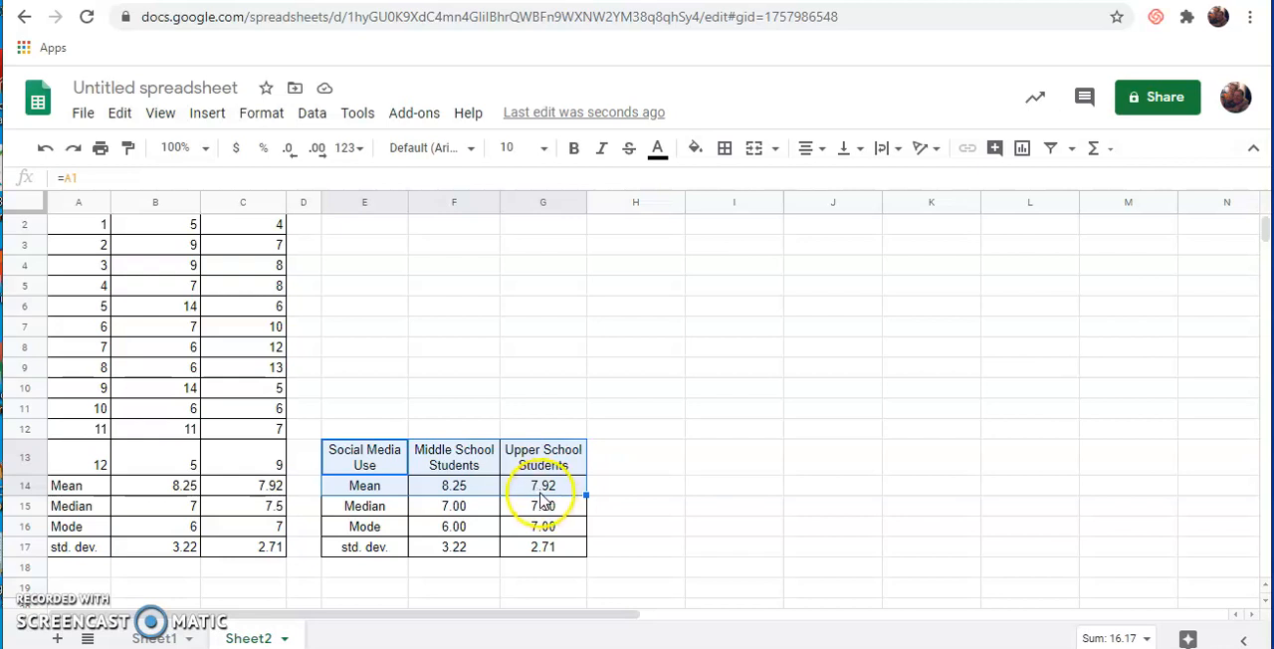
click(206, 121)
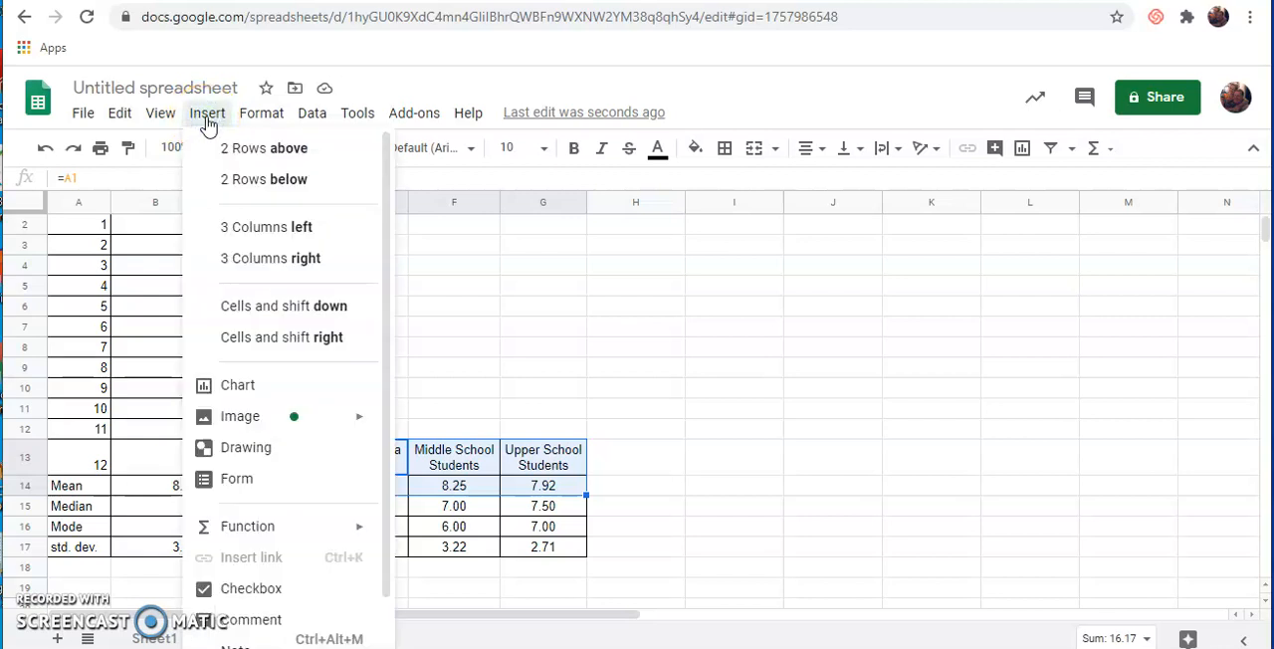
click(236, 388)
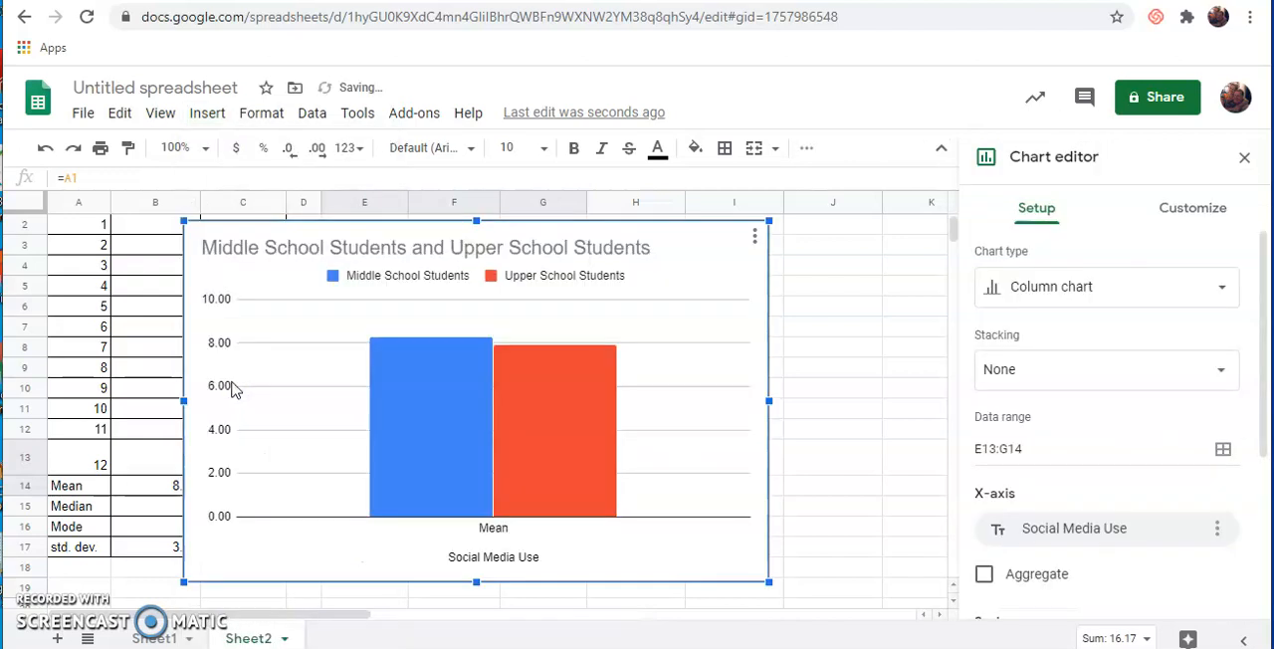
drag(649, 233, 879, 233)
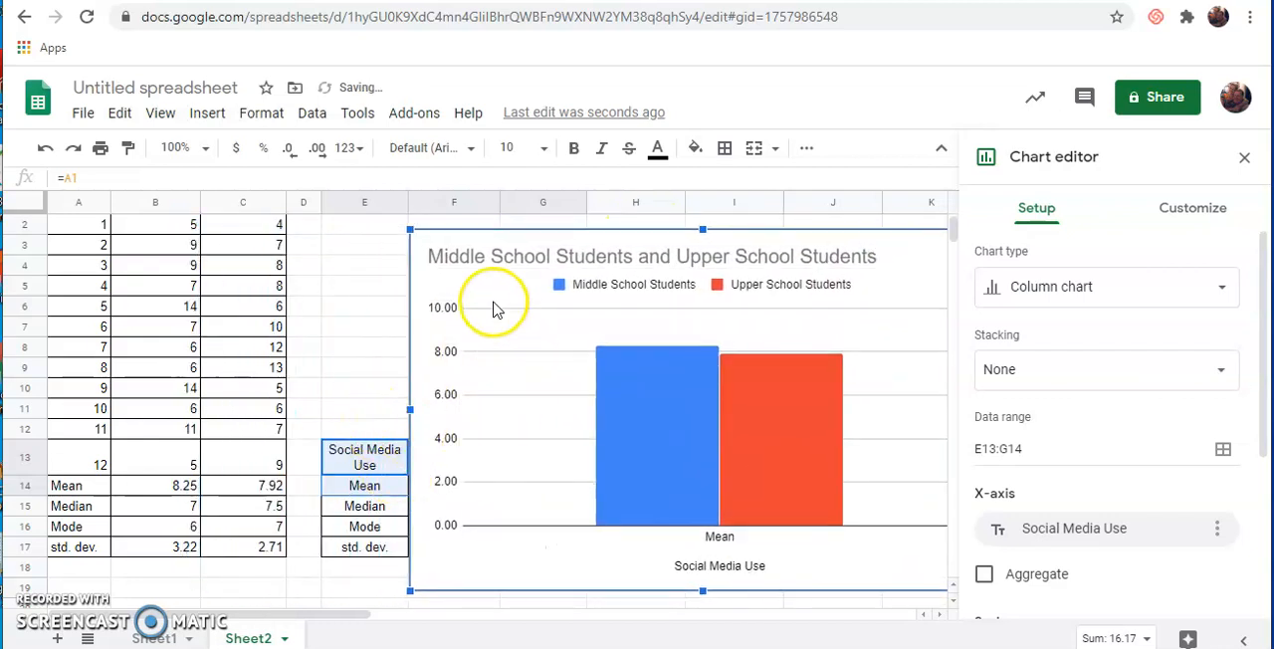
- Set the chart's vertical axis title to "# of times SM Checked Daily"
double_click(456, 259)
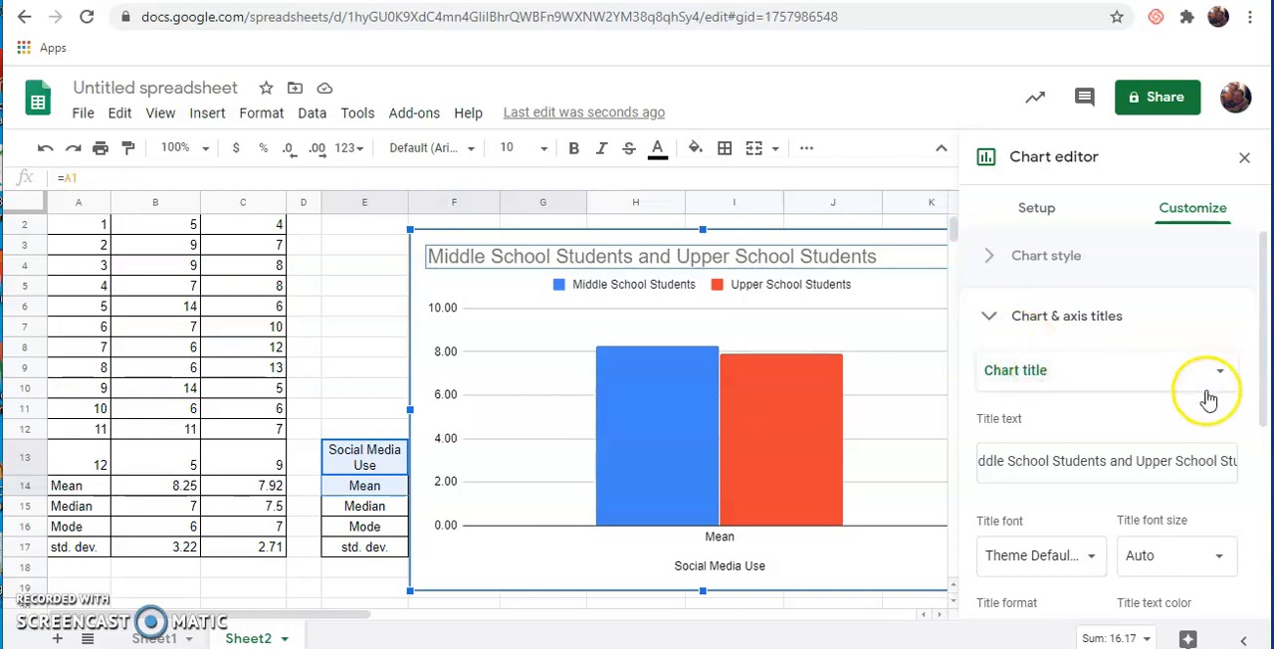
scroll(1251, 375, down, 3)
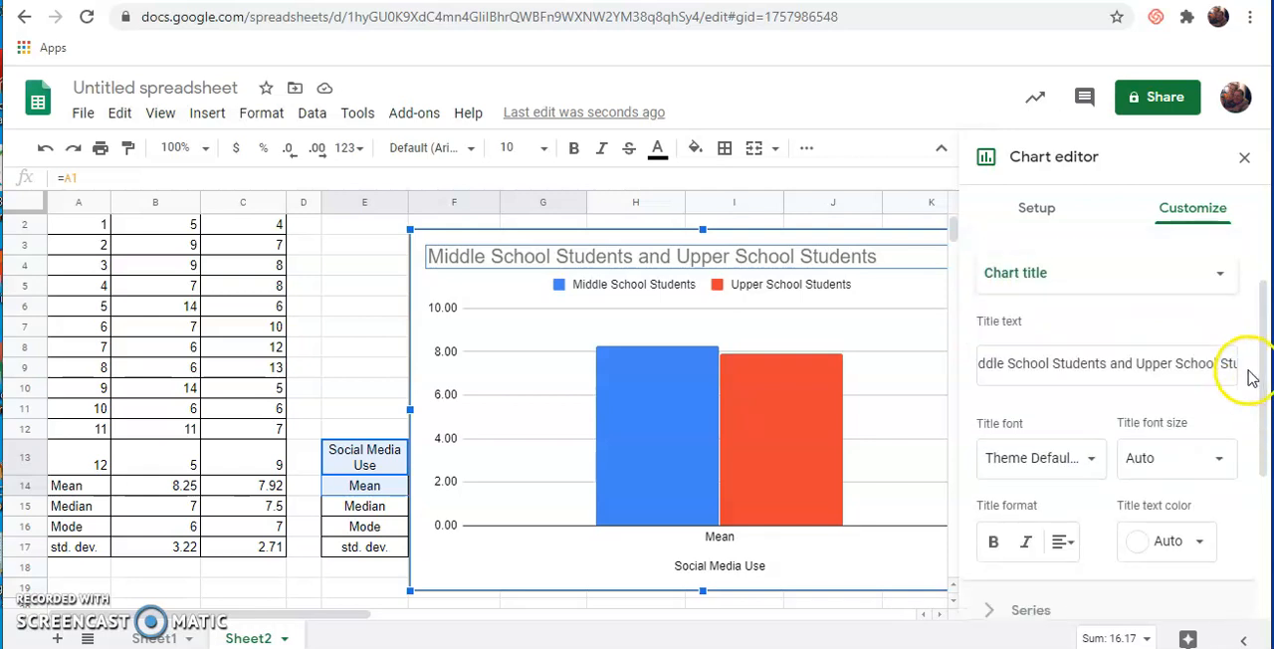
scroll(1209, 382, up, 3)
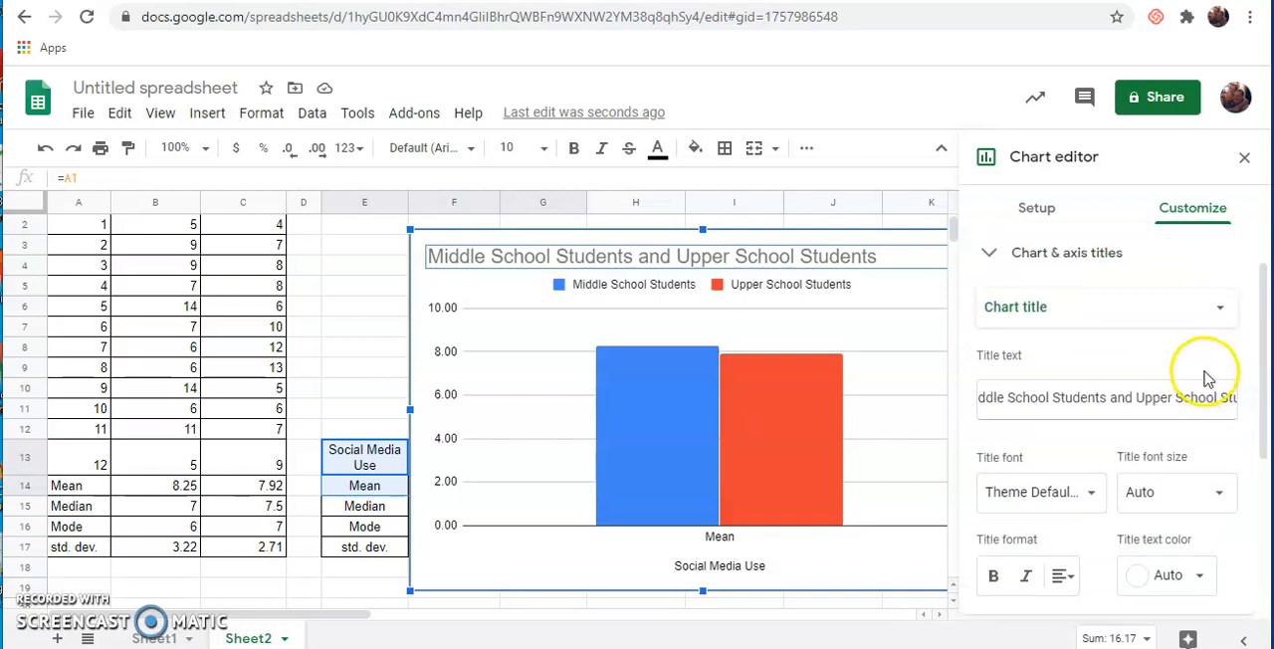
click(1220, 375)
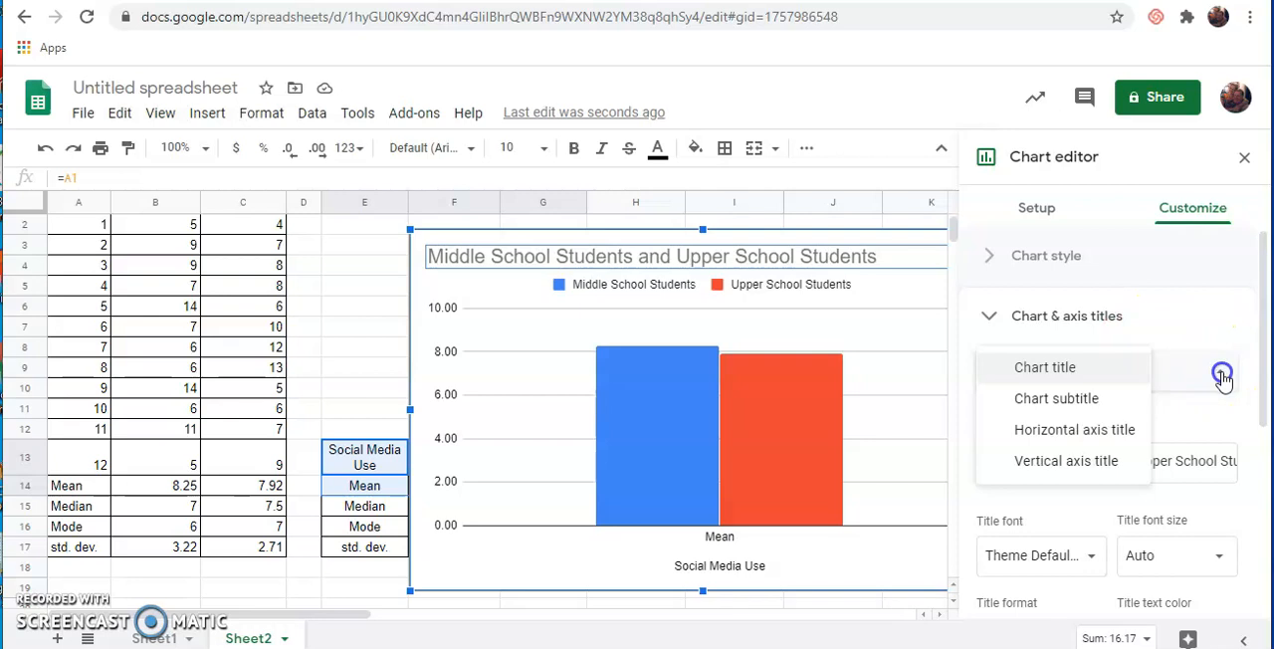
click(1075, 430)
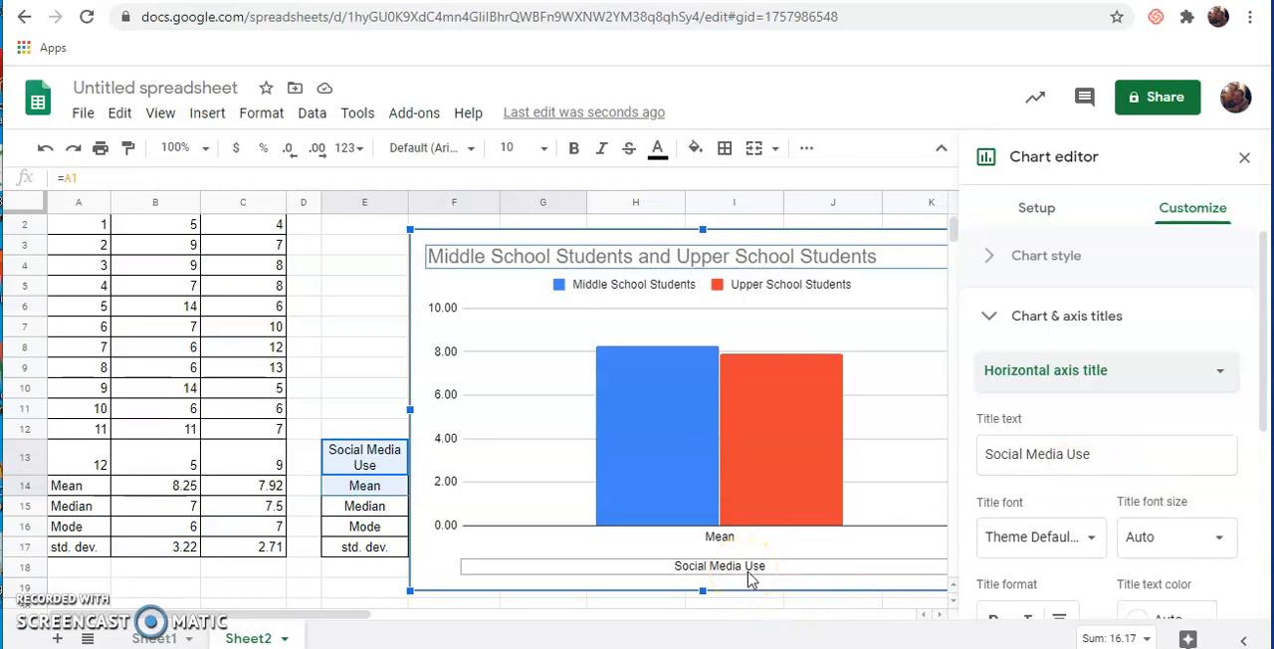
click(1221, 374)
click(1069, 399)
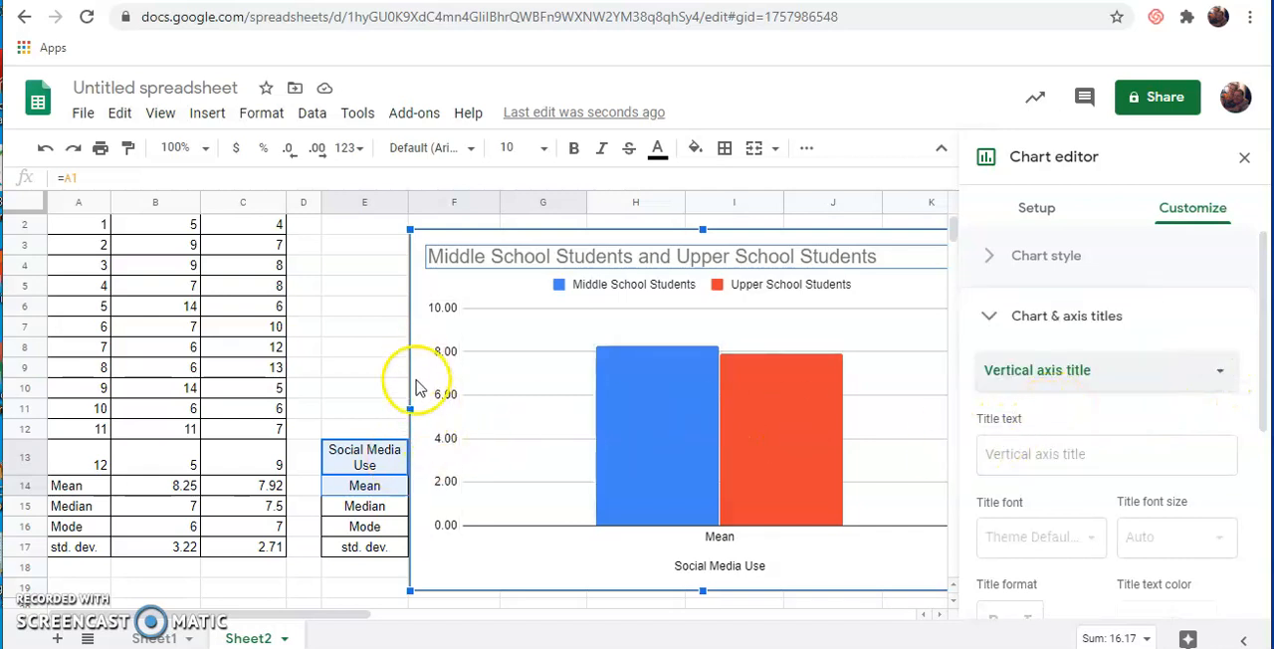
click(993, 453)
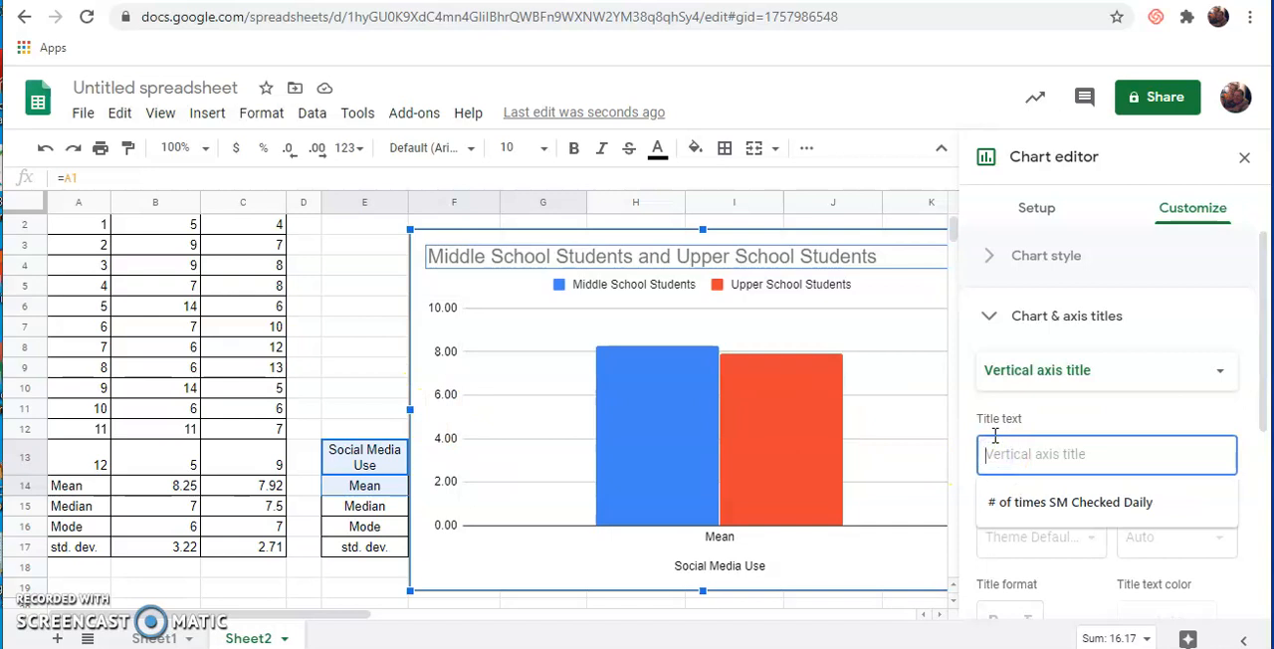
key(Down)
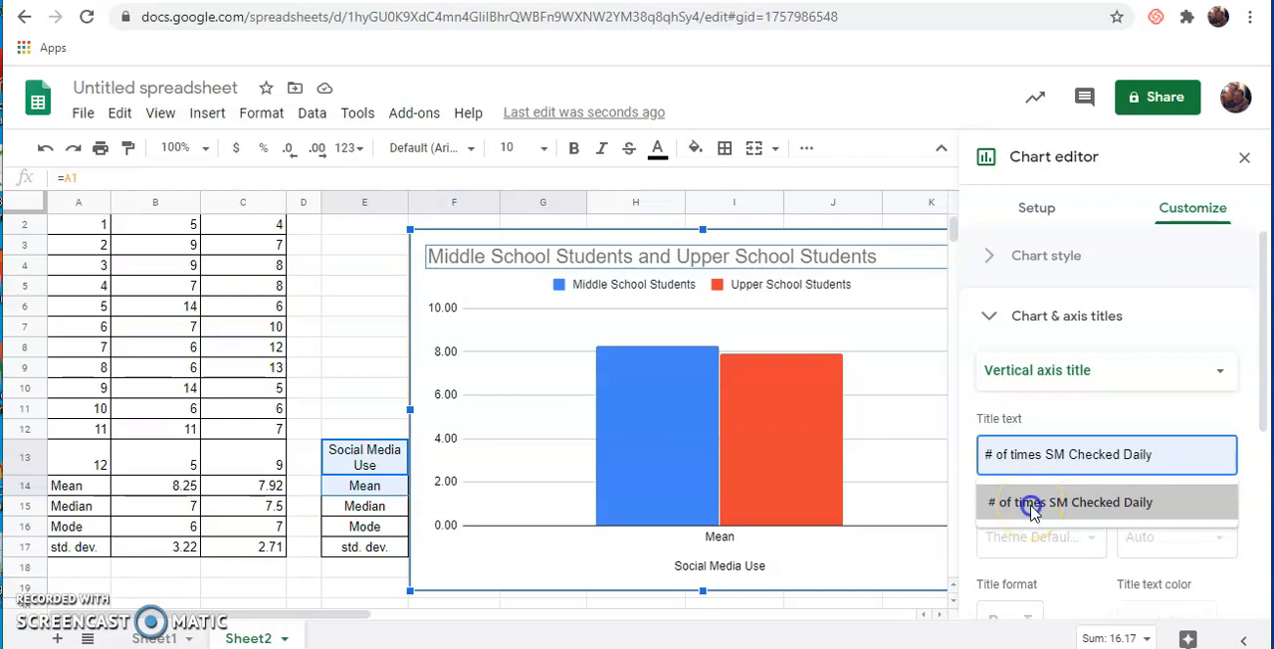
click(1032, 505)
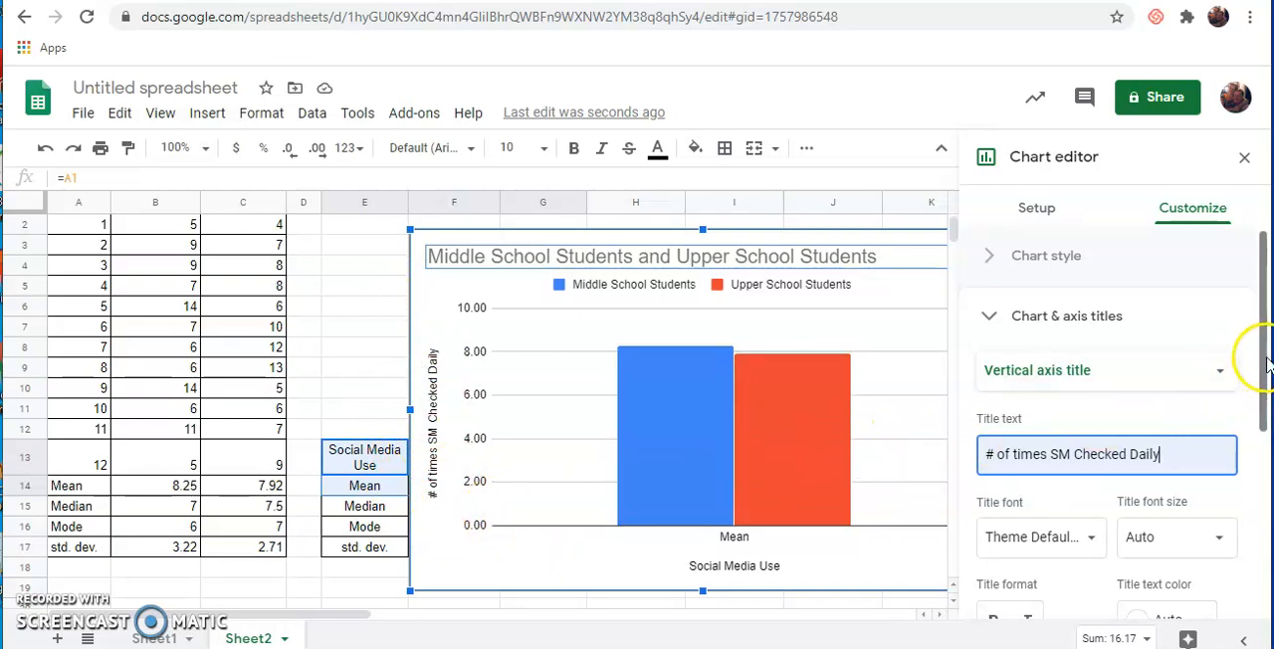
- Turn on error bars for the Middle School Students series in the column chart
drag(1266, 363, 1265, 528)
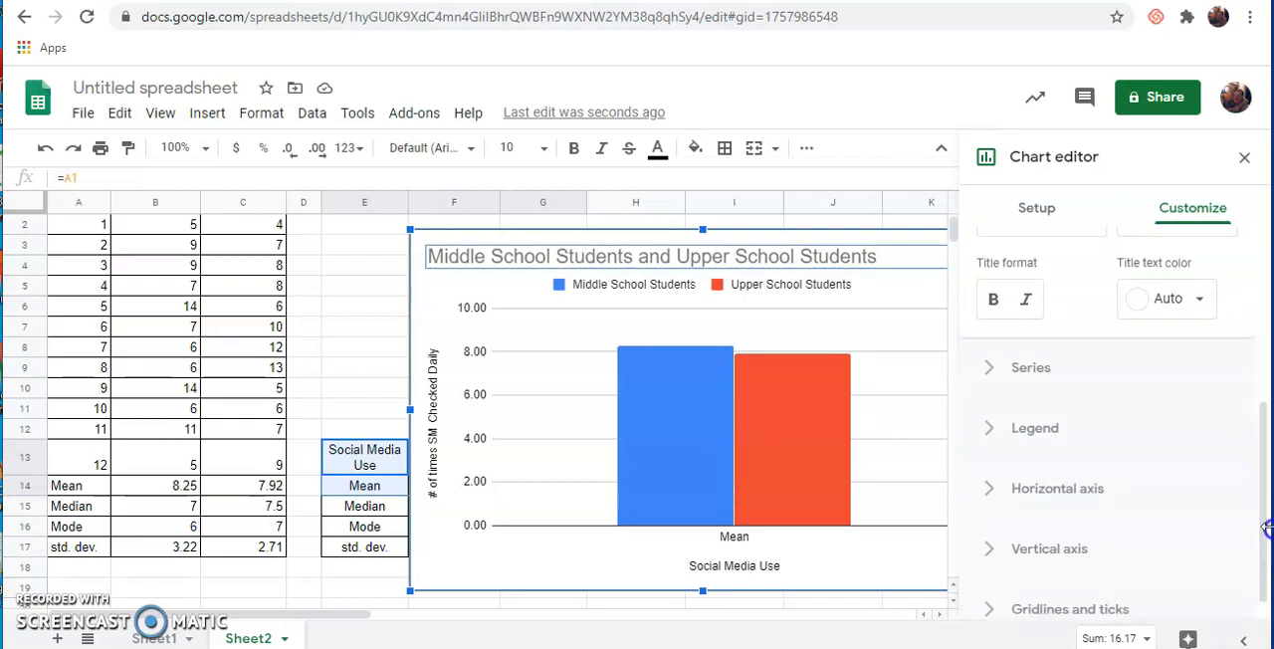
click(990, 368)
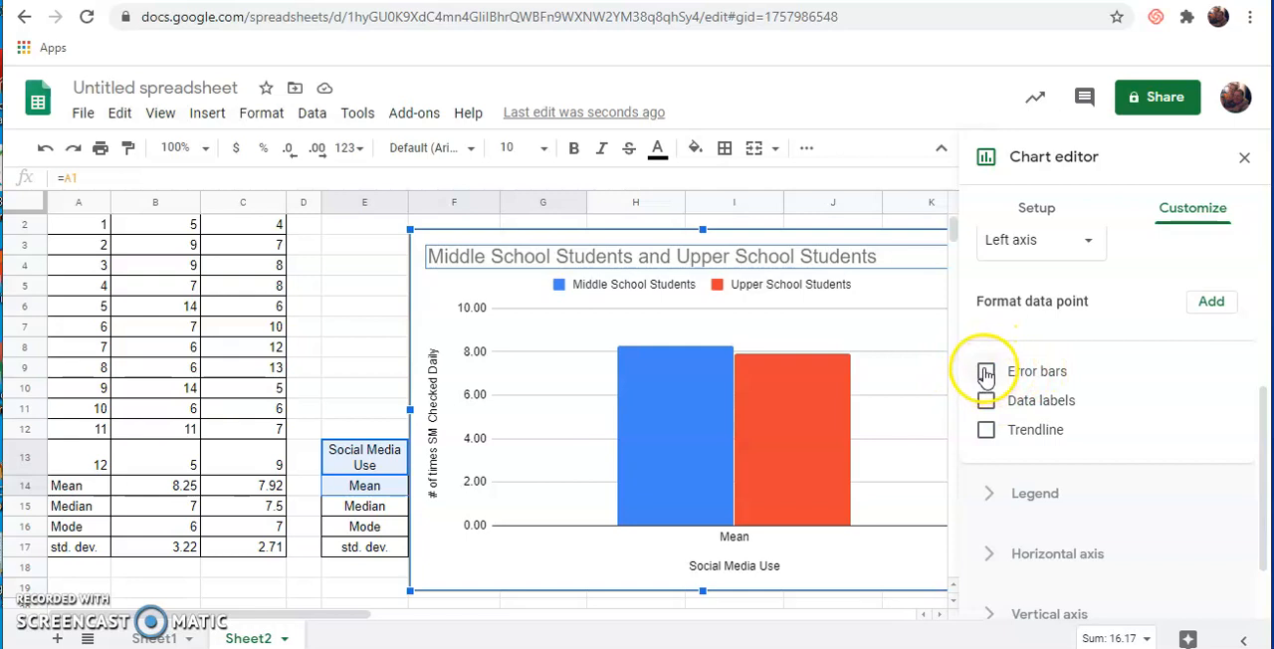
scroll(1104, 396, up, 2)
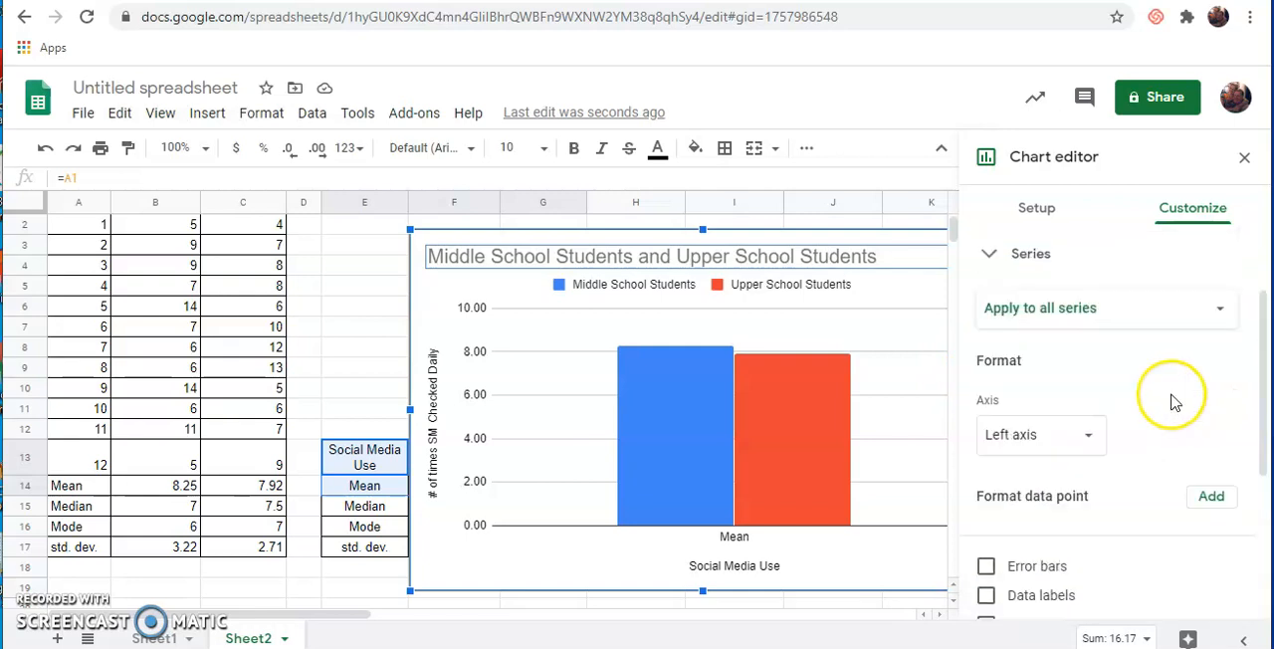
scroll(1174, 401, up, 1)
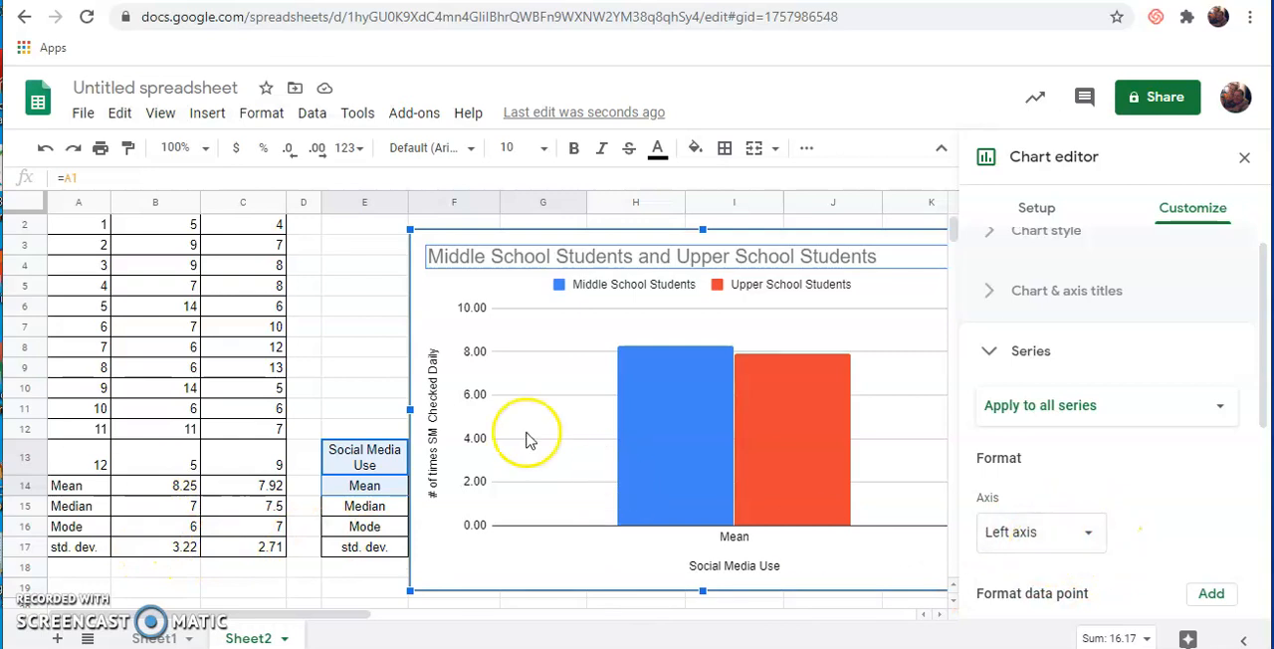
click(1222, 412)
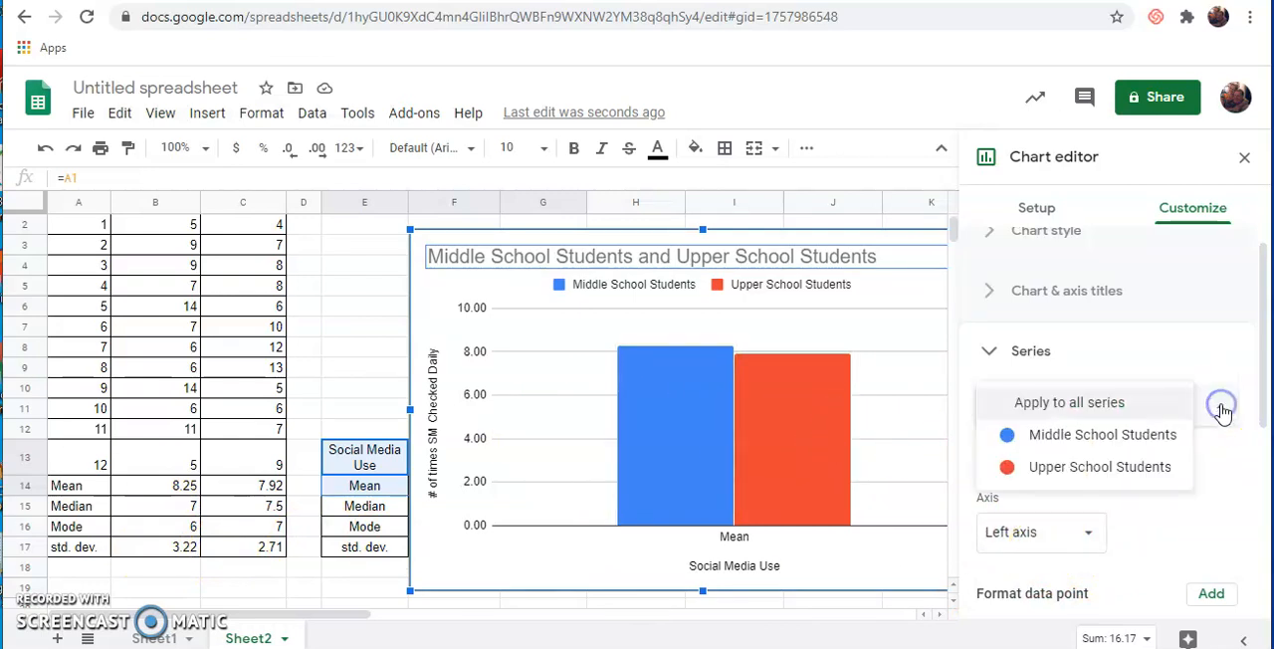
click(1121, 438)
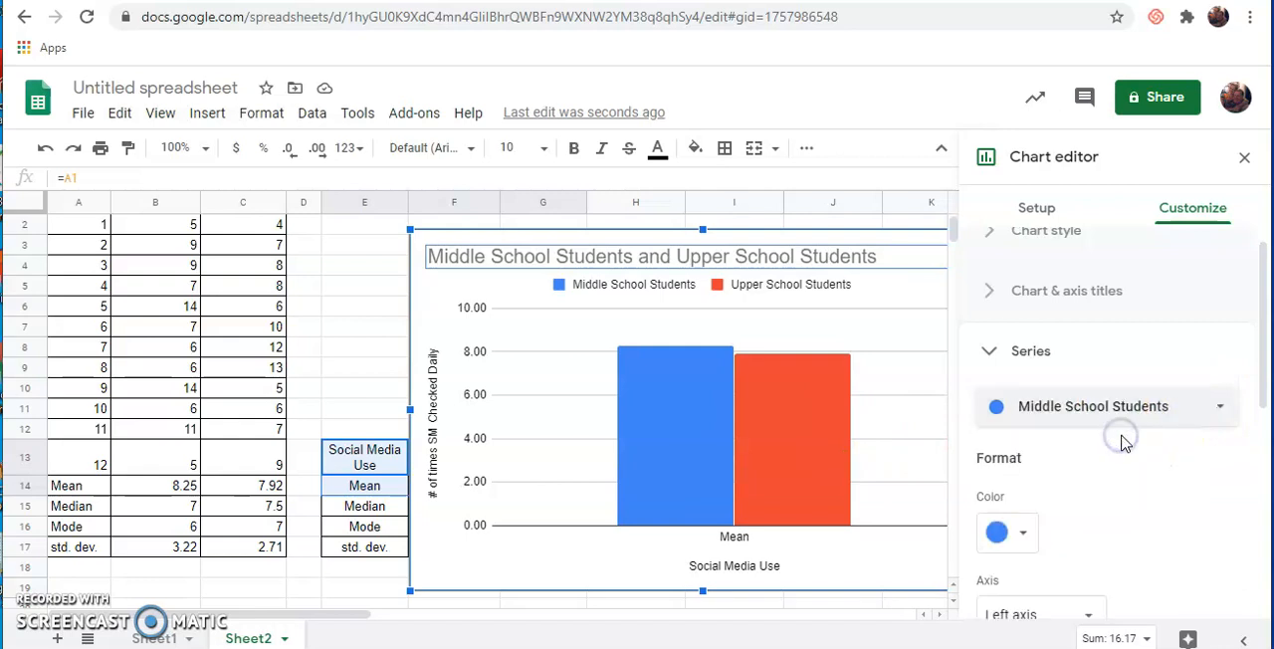
scroll(1142, 487, down, 2)
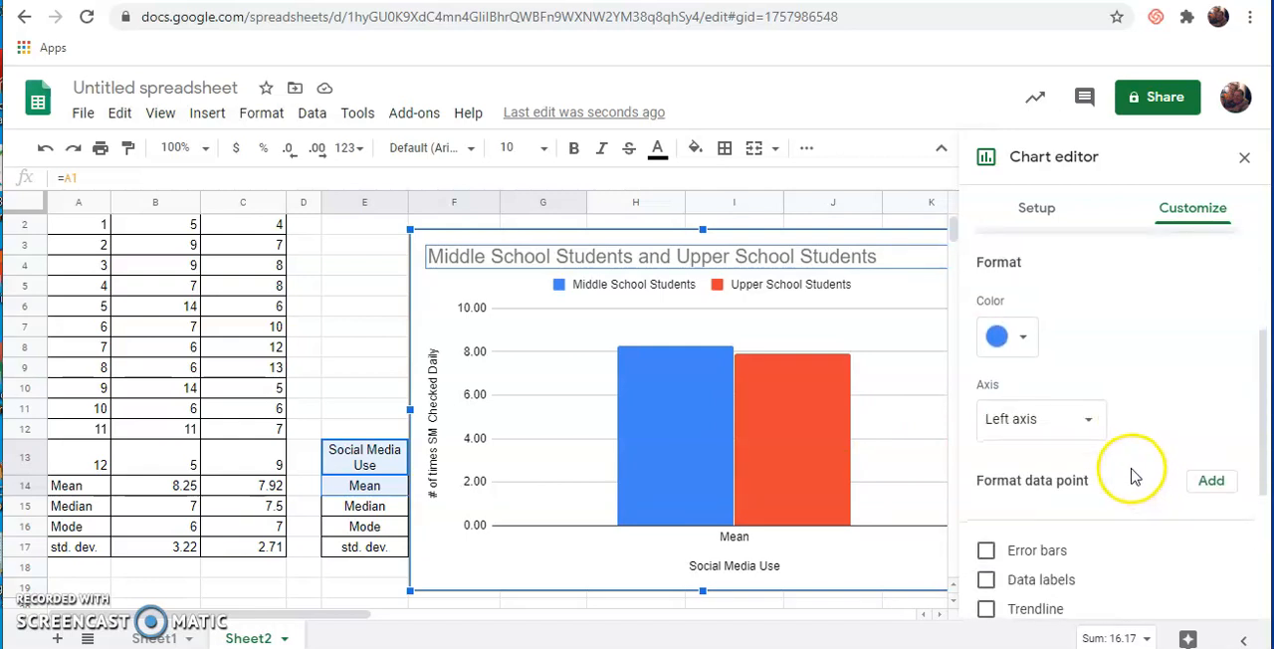
scroll(1131, 475, down, 1)
click(987, 457)
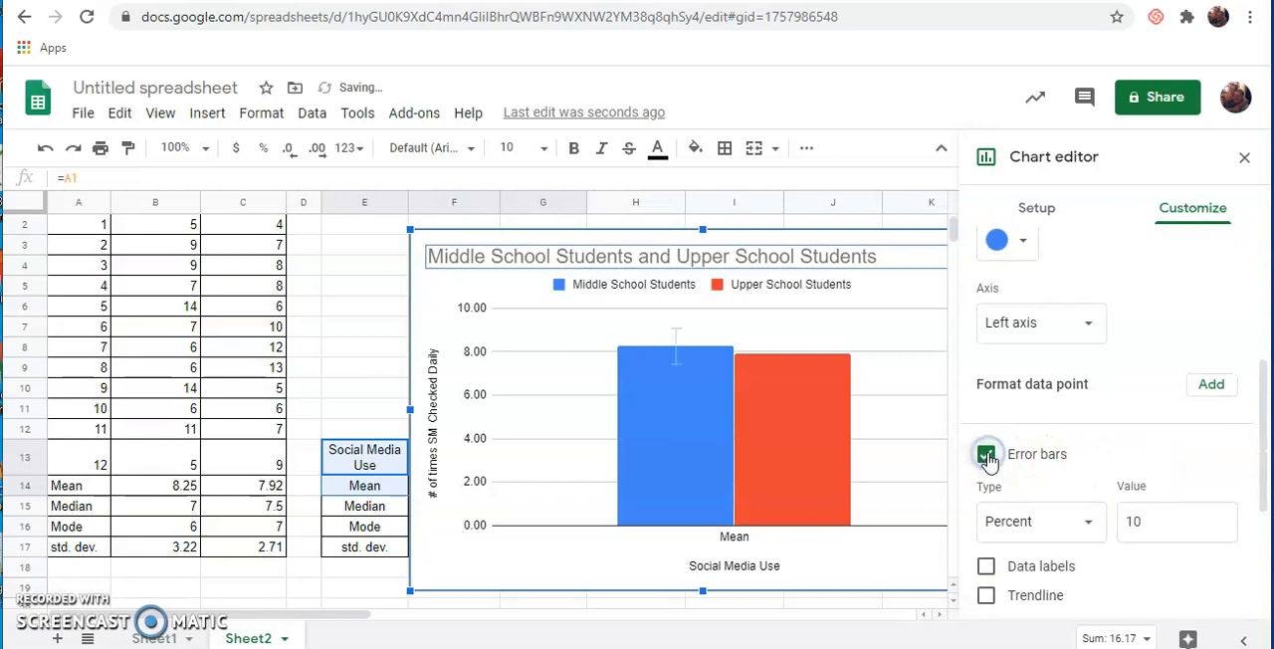
- Set the Middle School Students error bars to the Constant type with a value of 3.22
click(1090, 522)
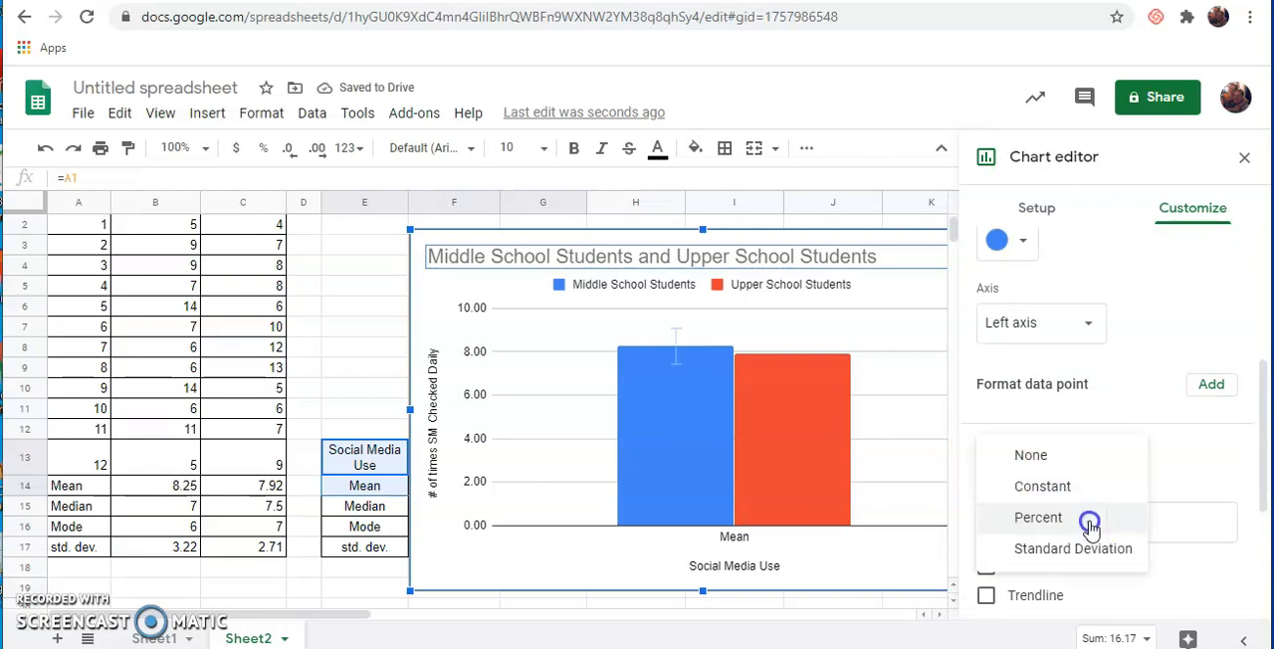
click(1042, 486)
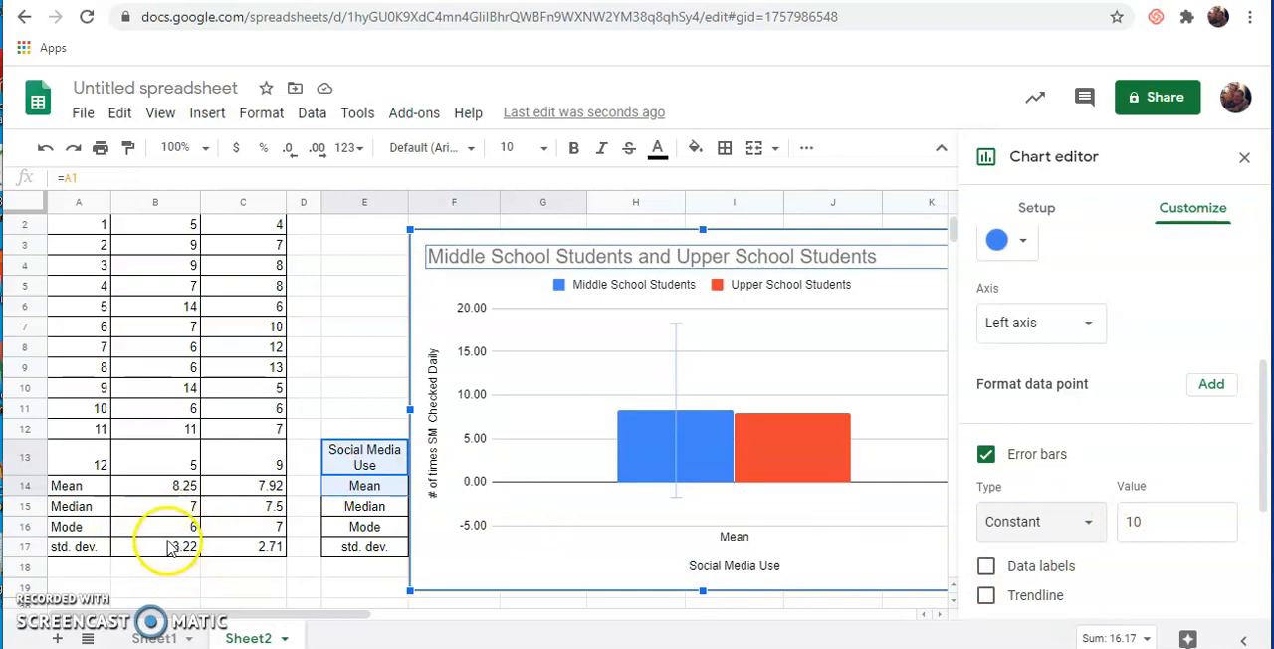
click(1137, 521)
drag(1137, 521, 1125, 521)
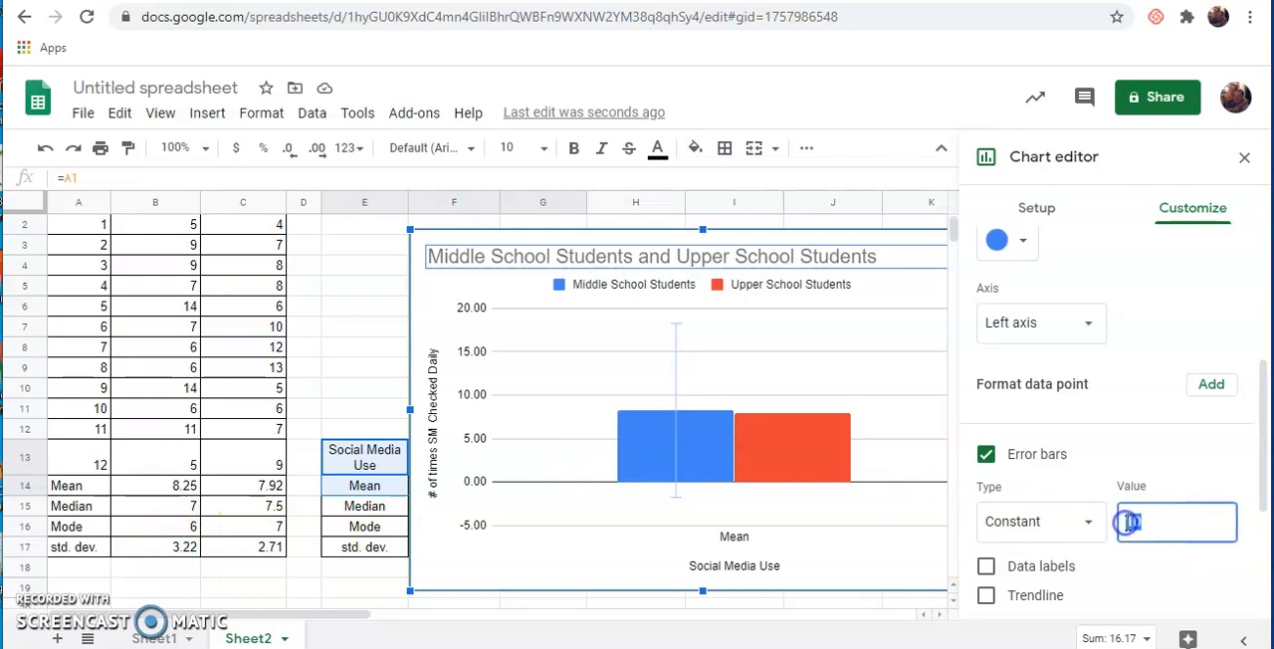
text(3.22)
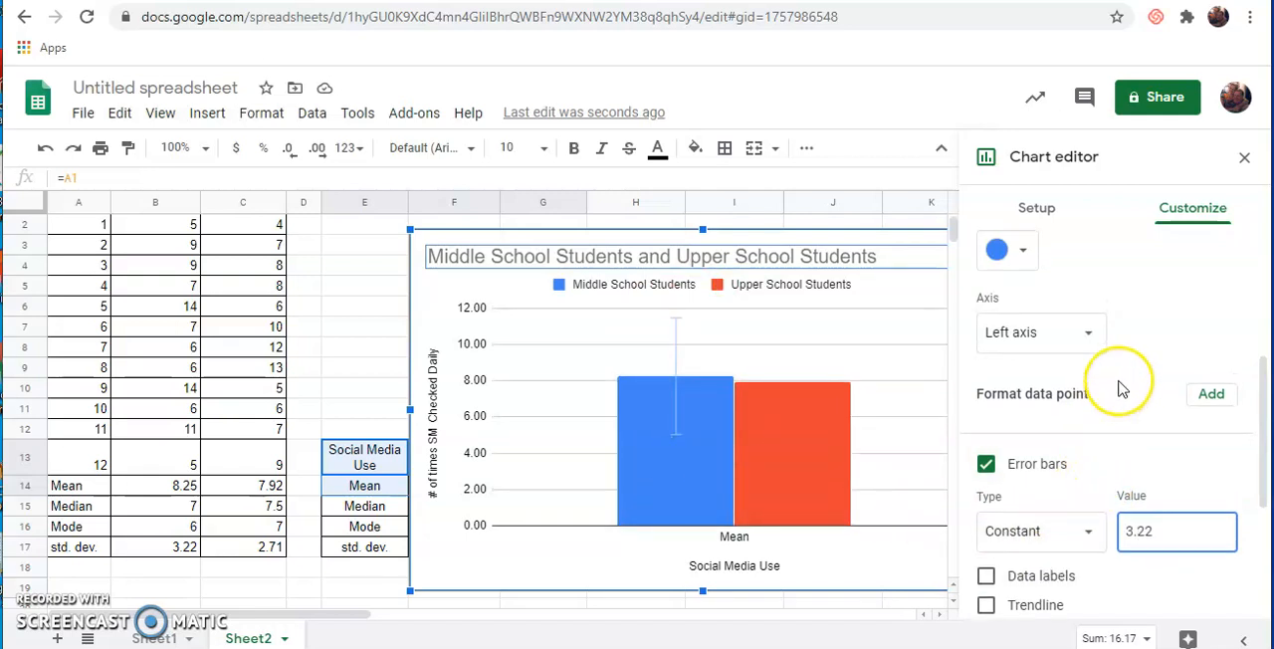
- Turn on error bars for the Upper School Students series in the column chart
scroll(1121, 388, up, 2)
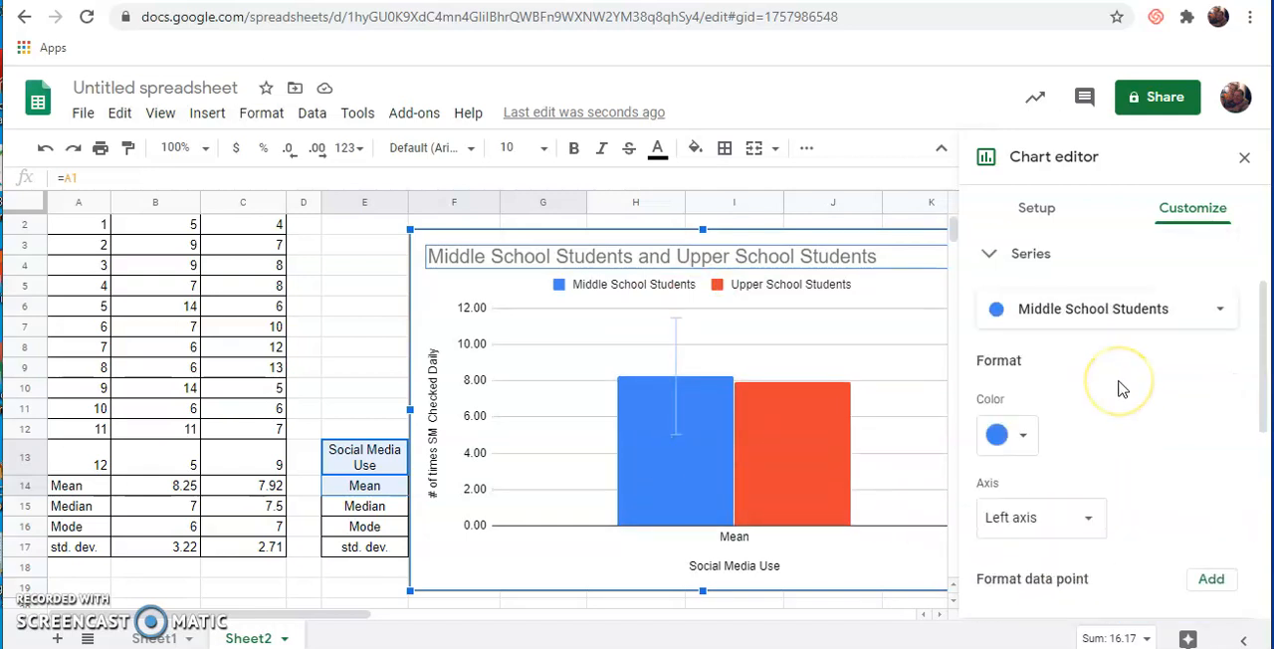
click(1220, 308)
click(1098, 340)
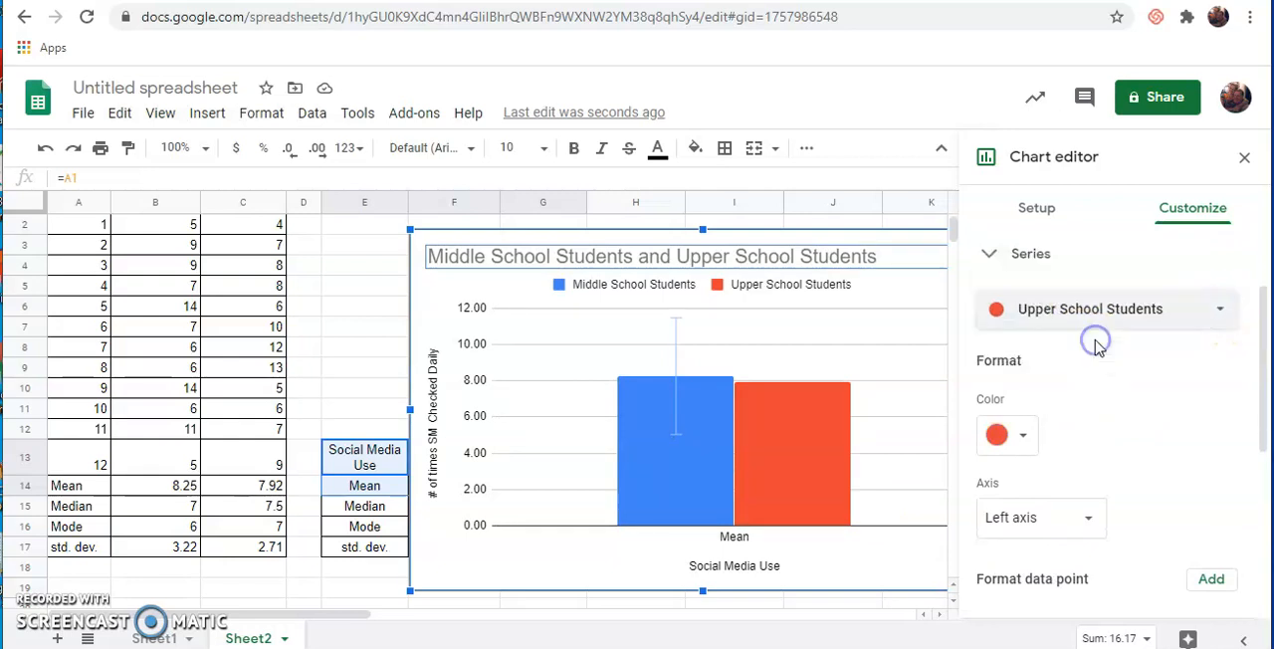
scroll(1146, 478, down, 2)
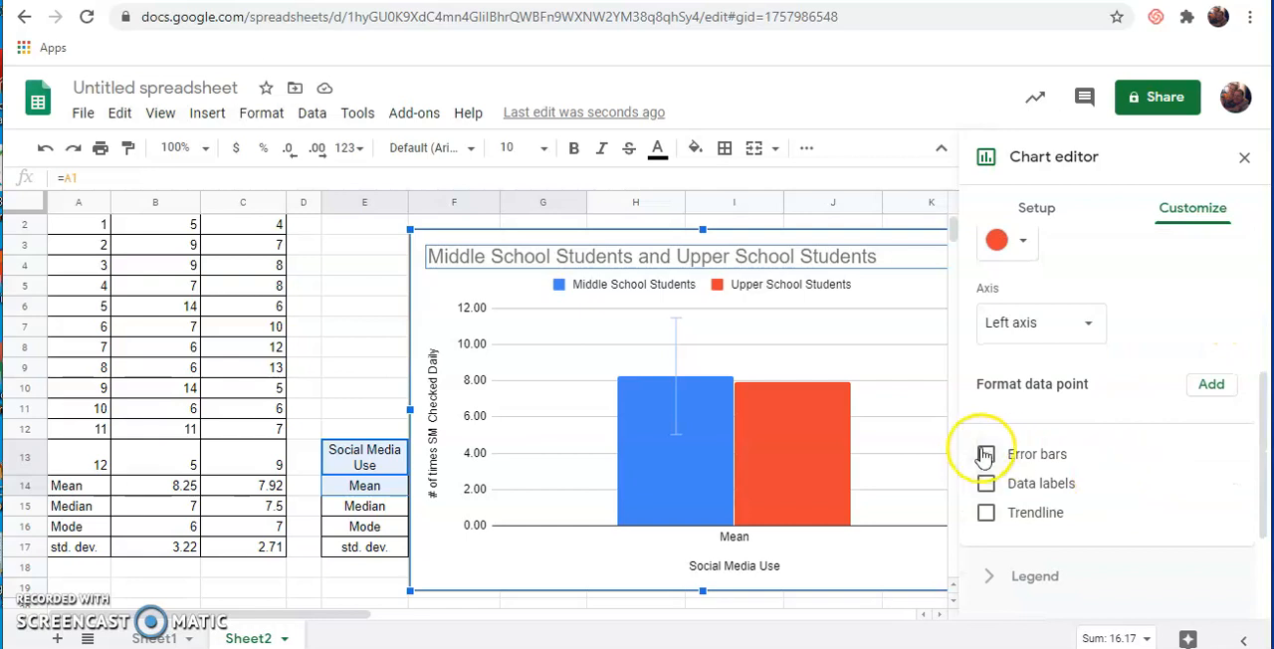
click(988, 455)
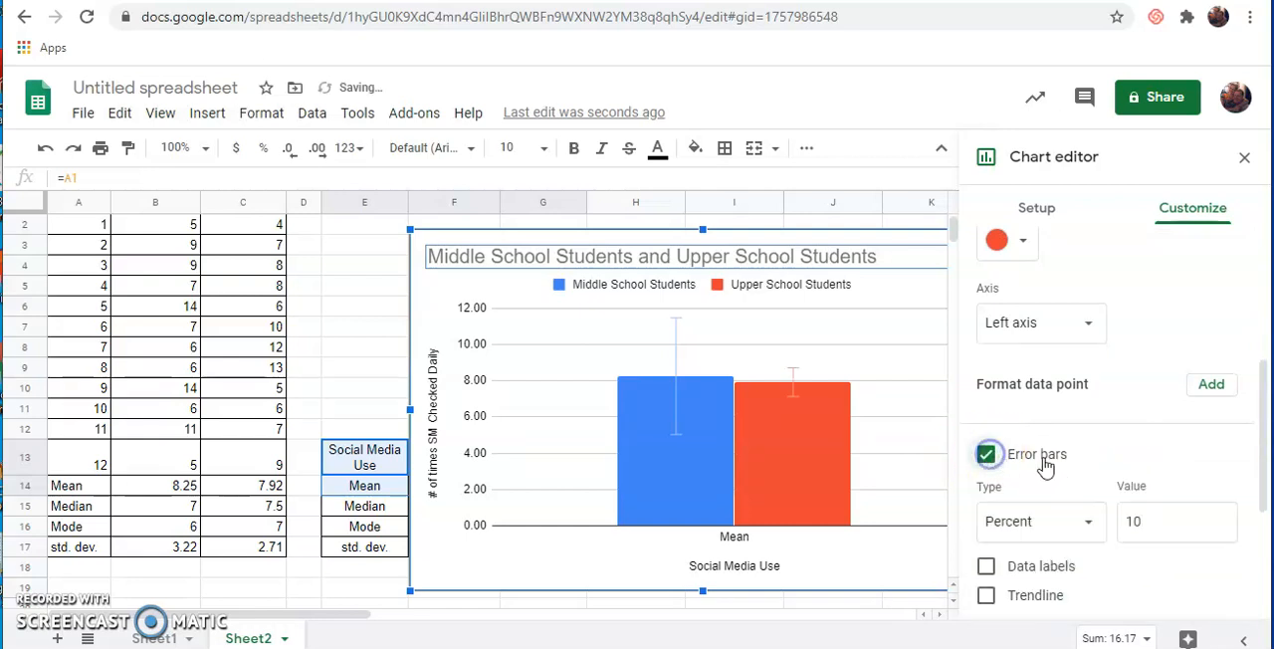
- Set the Upper School Students error bars to the Constant type with a value of 2.71
click(1088, 522)
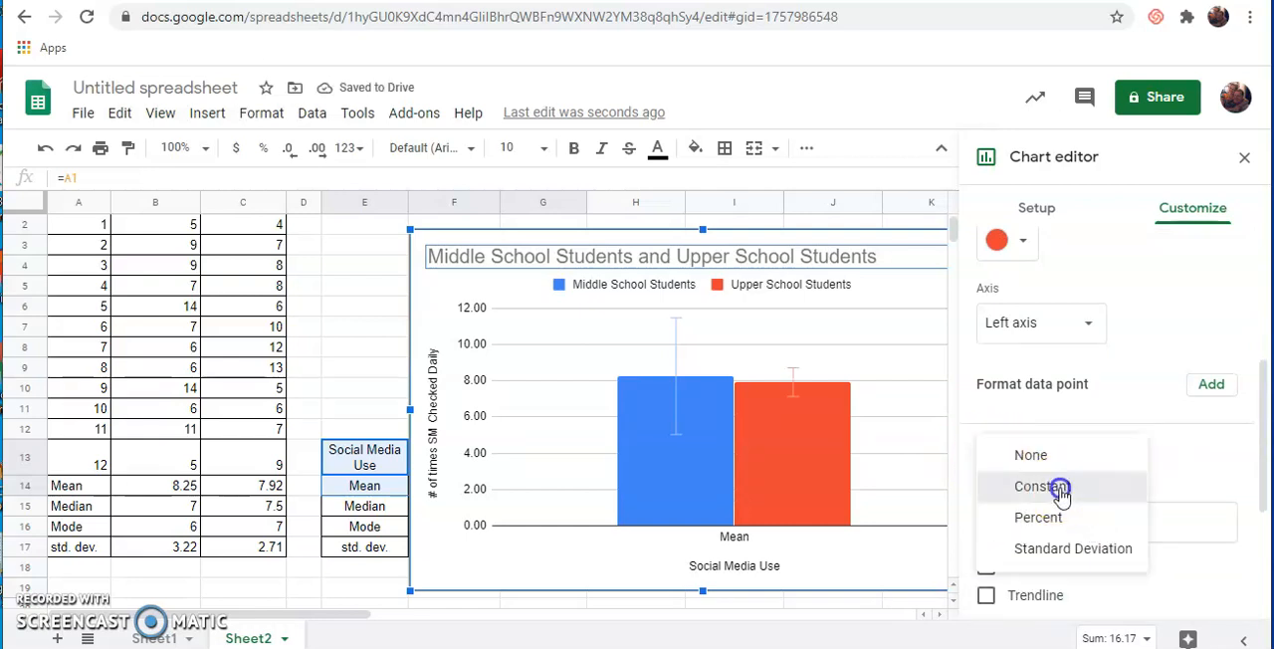
click(1057, 486)
click(1134, 518)
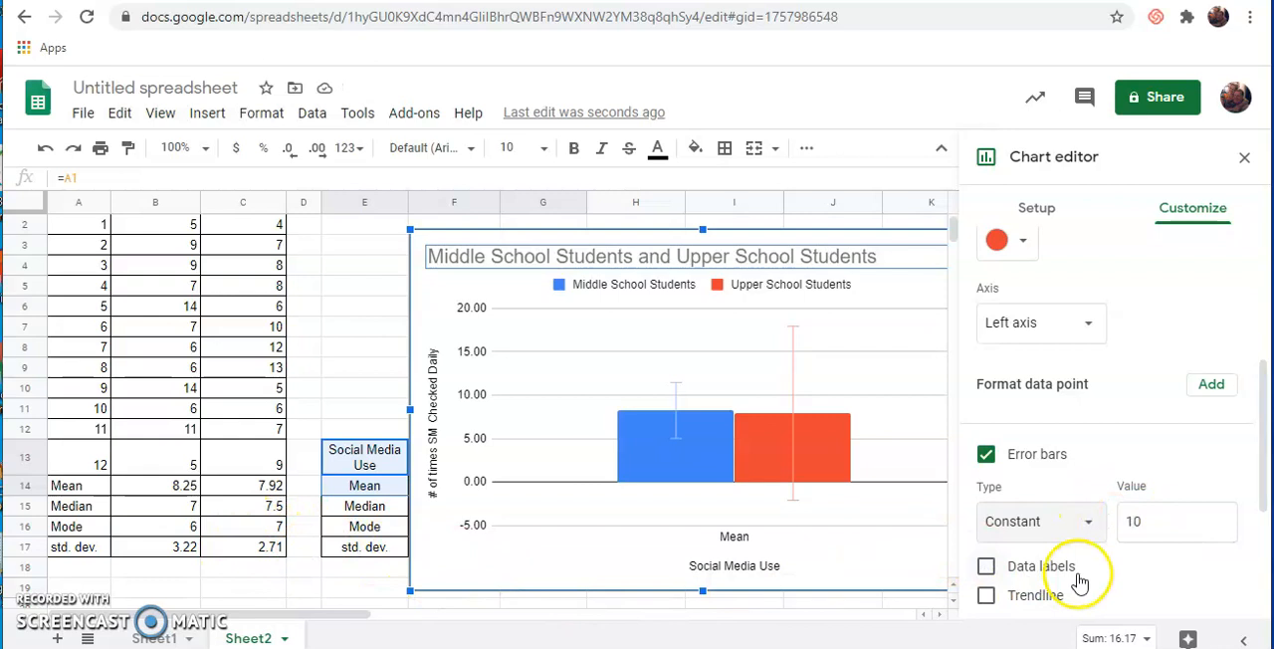
double_click(1136, 520)
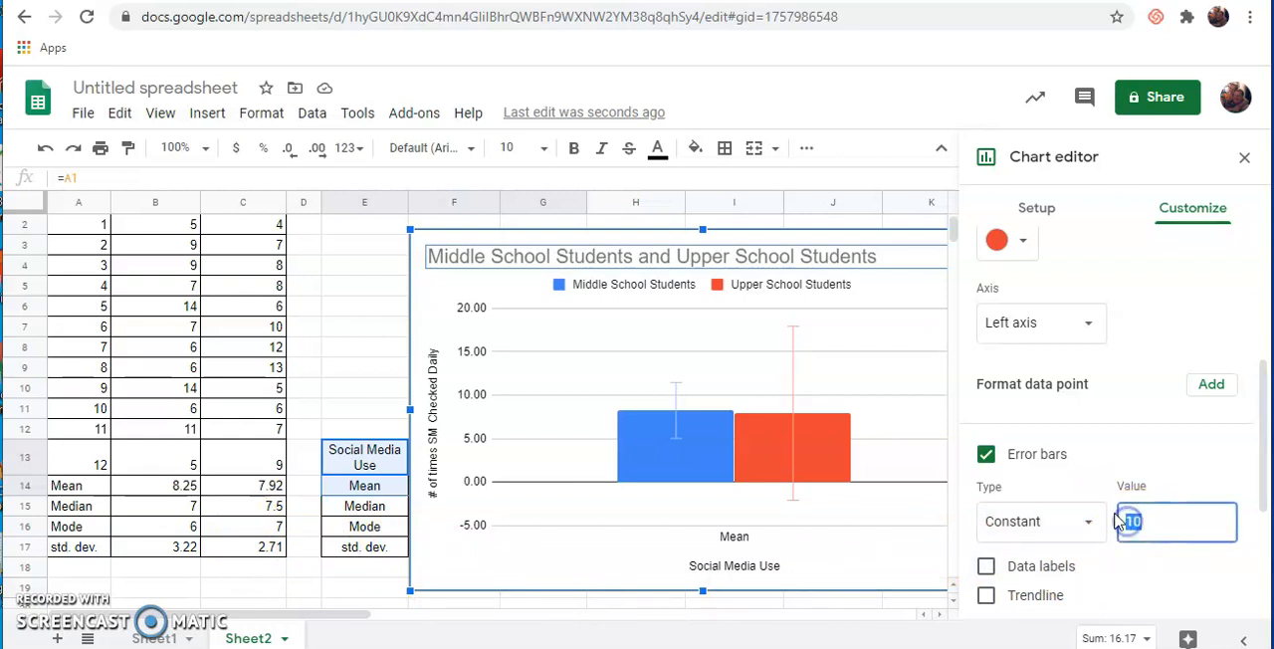
text(2.)
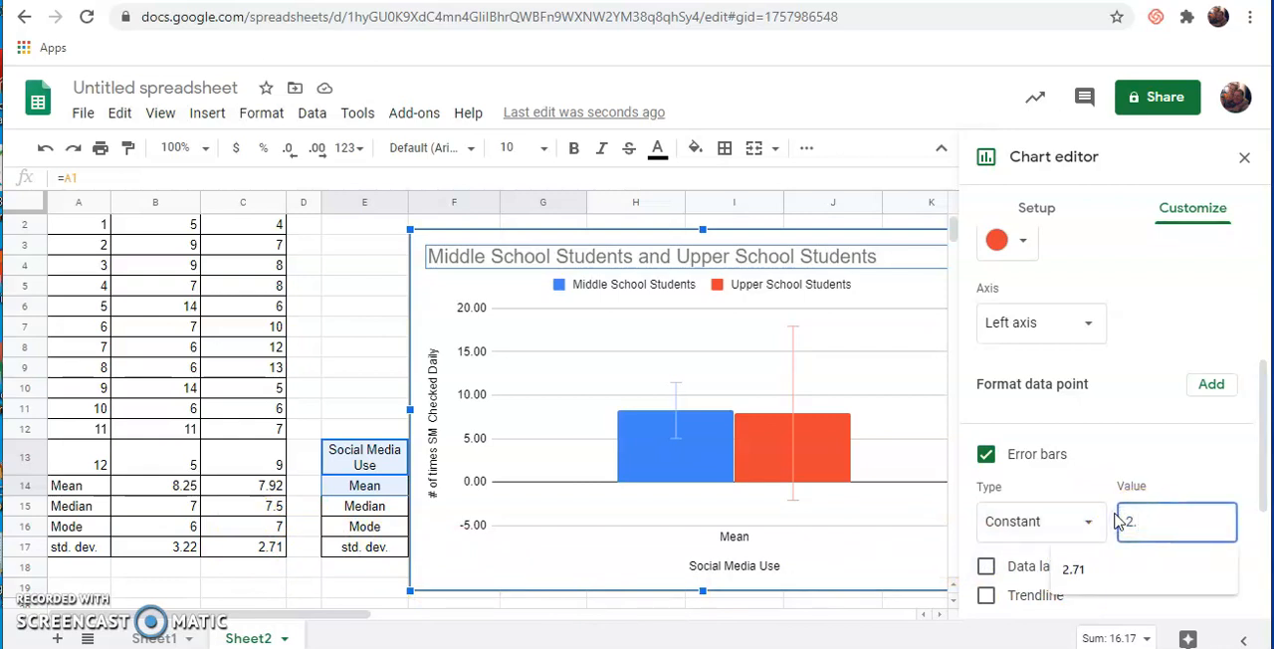
text(71)
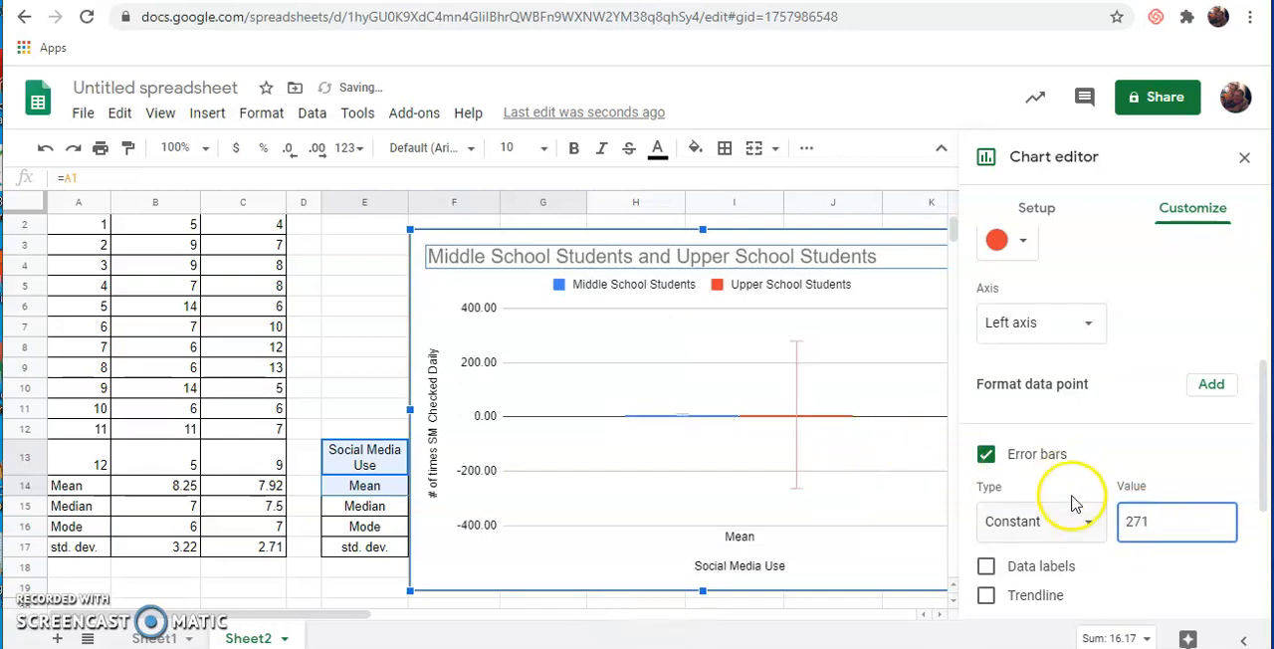
click(1135, 522)
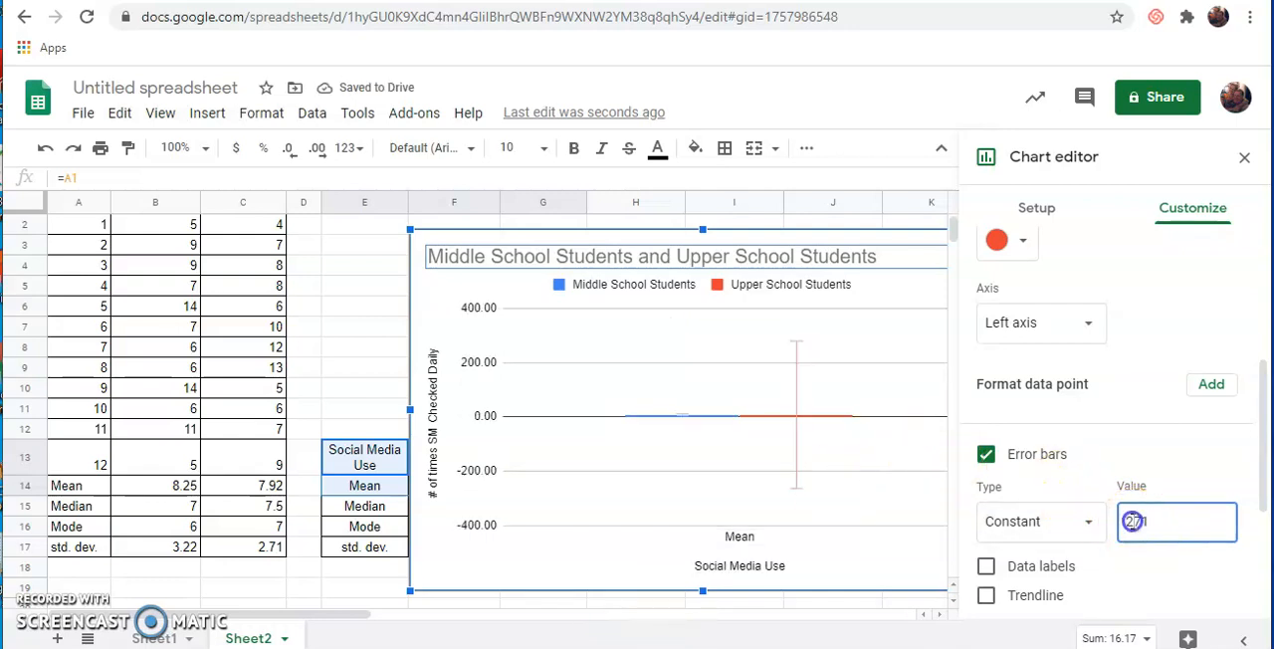
text(.)
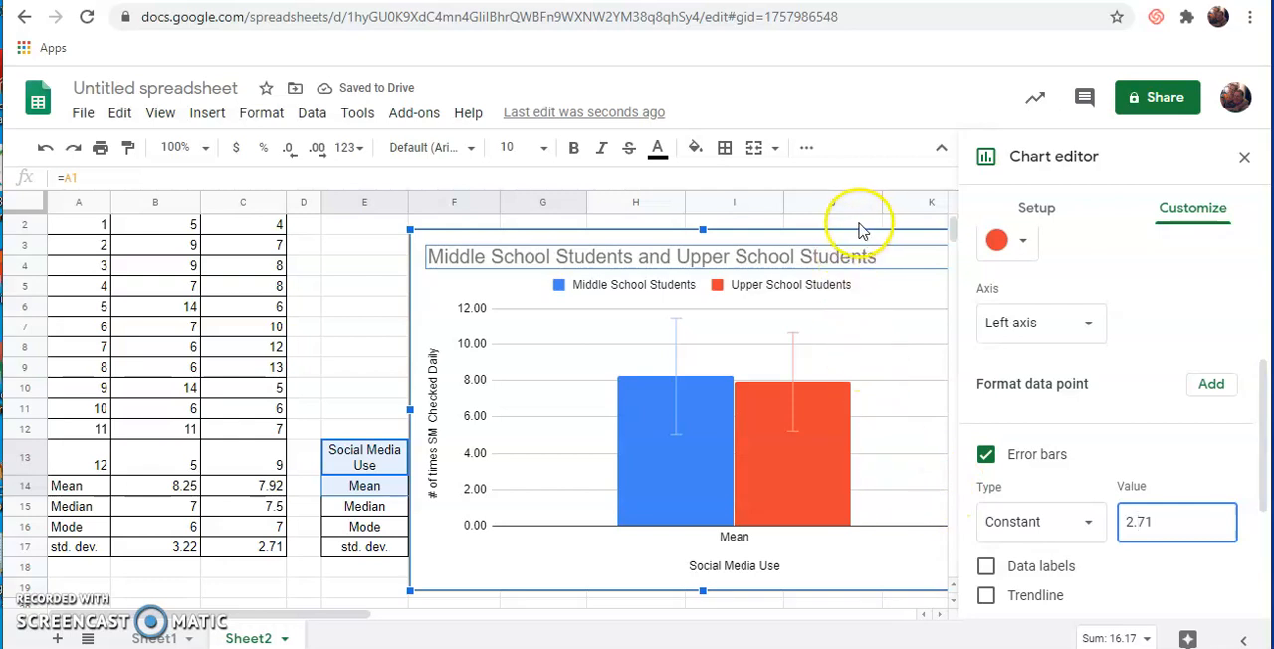
- Move the chart closer to the original data table and switch its rows and columns
drag(844, 236, 780, 236)
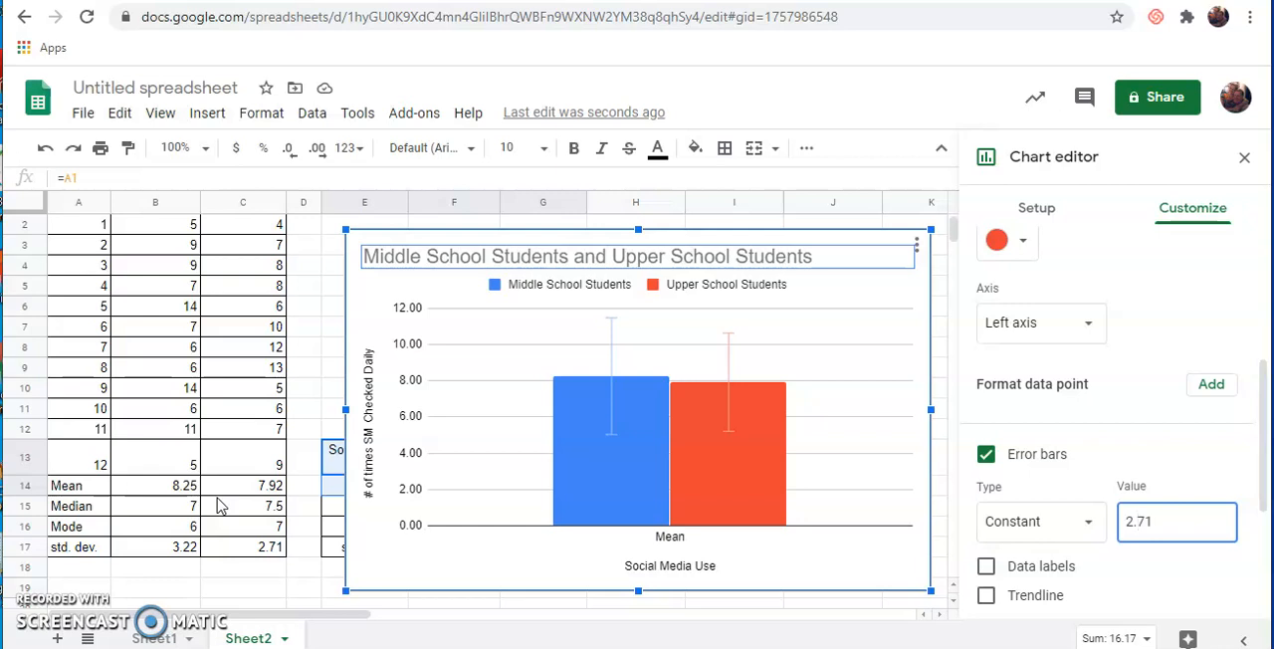
click(219, 506)
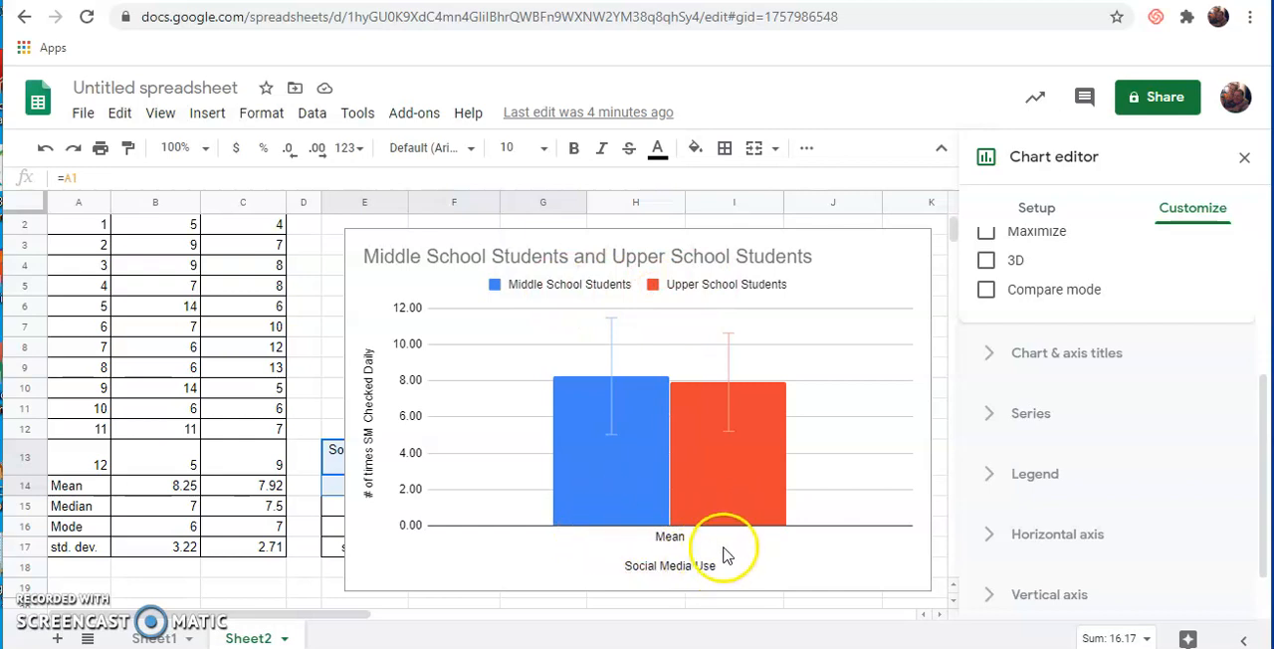
click(1037, 211)
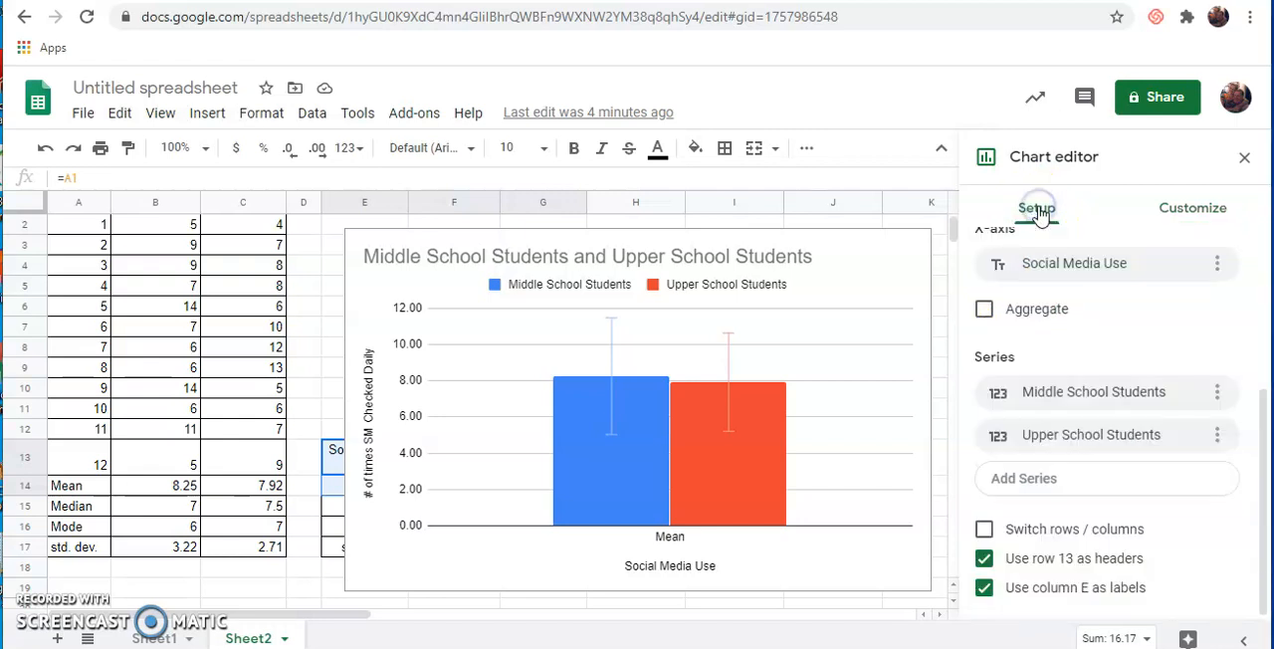
click(983, 531)
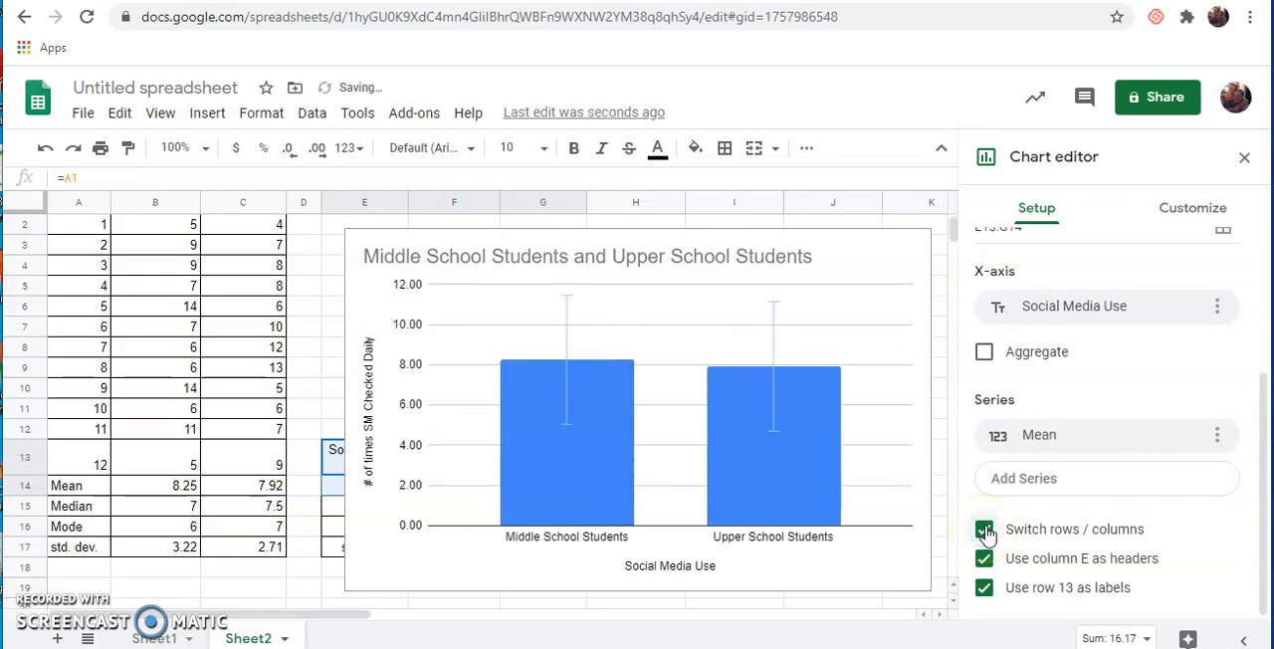